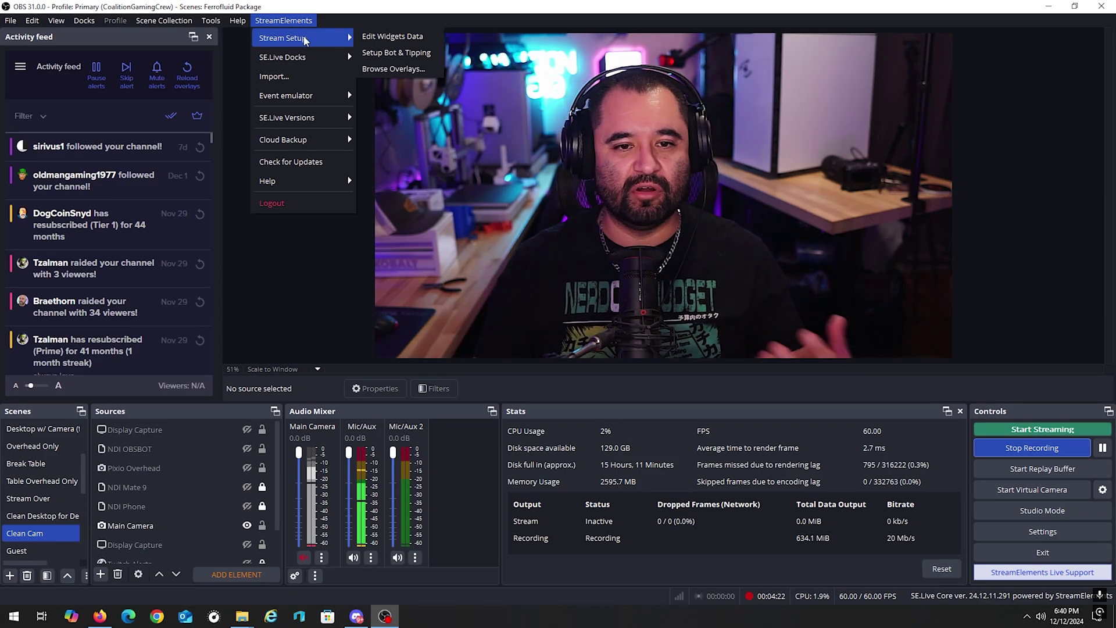
pyautogui.moveTo(334, 63)
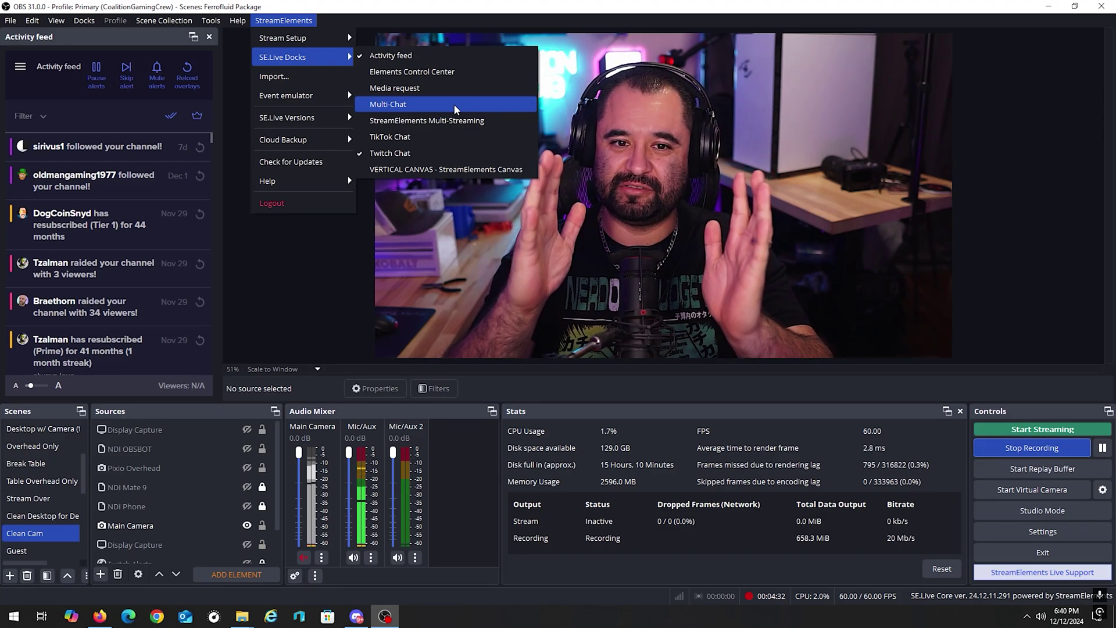
pyautogui.click(454, 103)
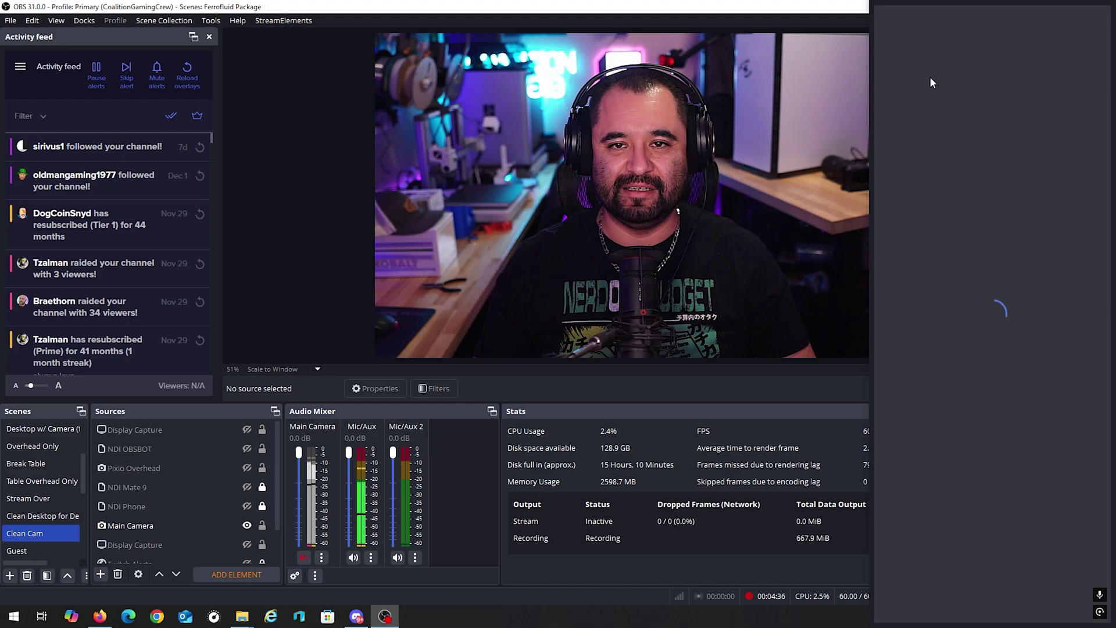
pyautogui.click(962, 21)
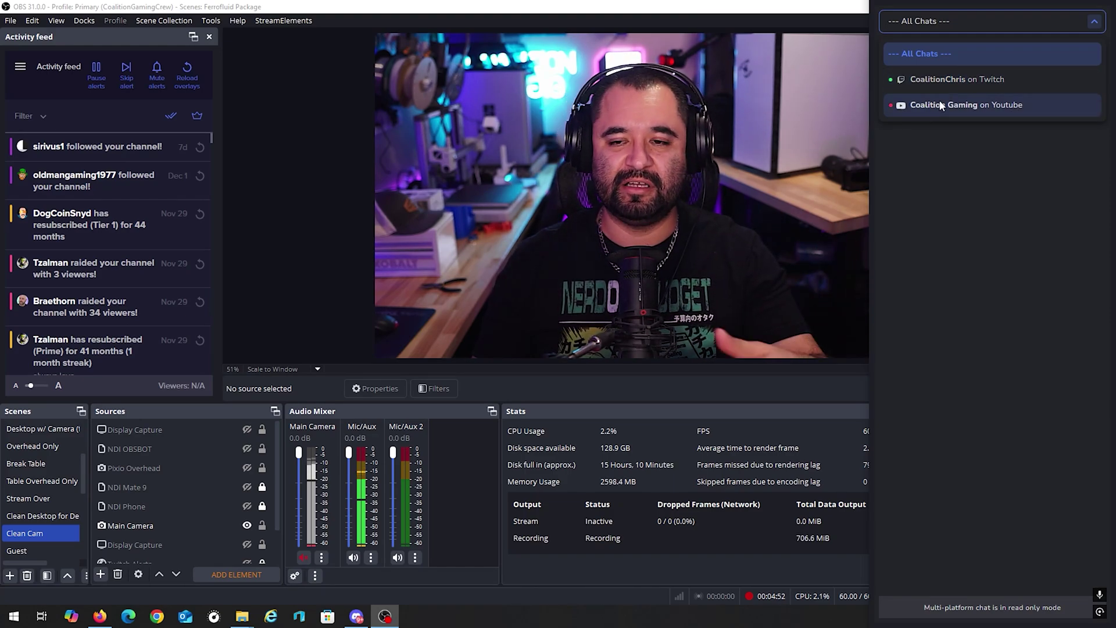
pyautogui.click(947, 127)
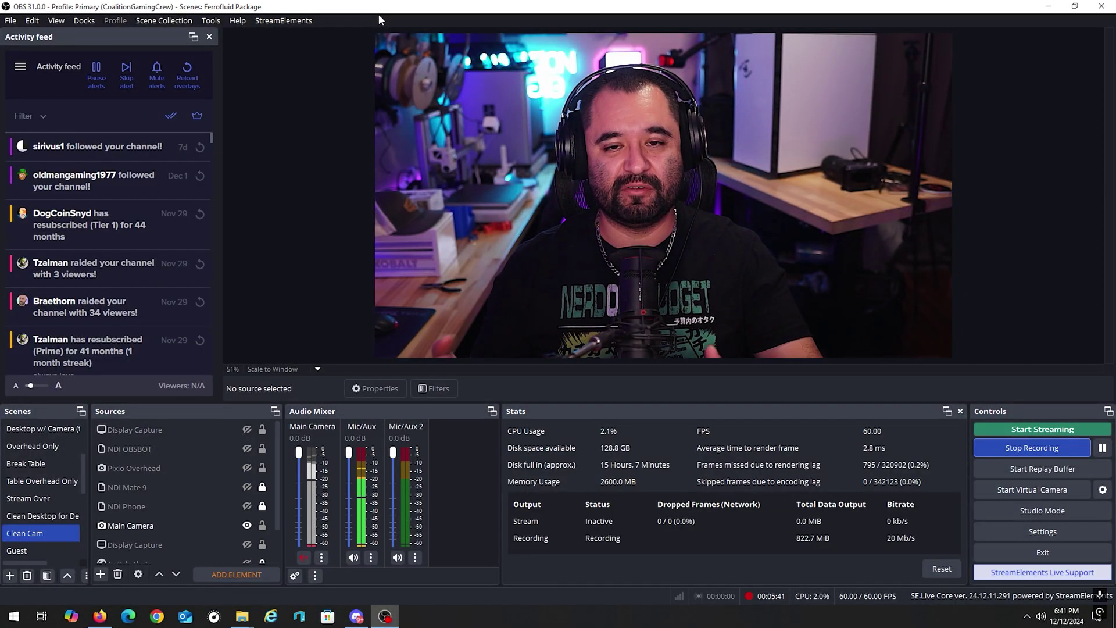
# Step: Open the StreamElements Multi-Streaming dock from the SE.Live Docks menu
pyautogui.click(283, 20)
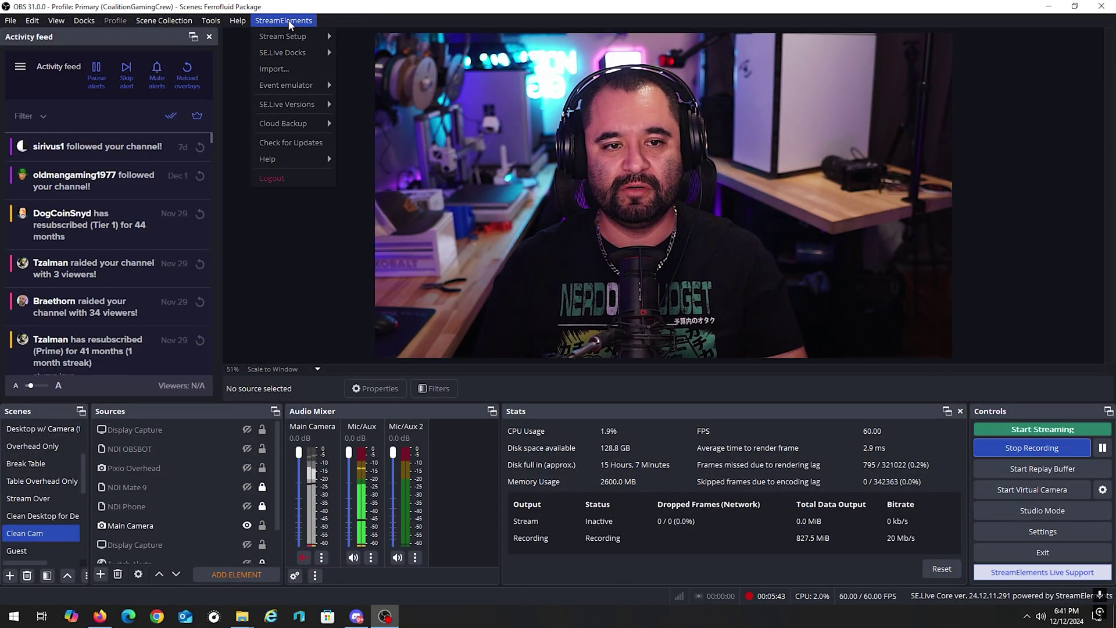
pyautogui.moveTo(290, 54)
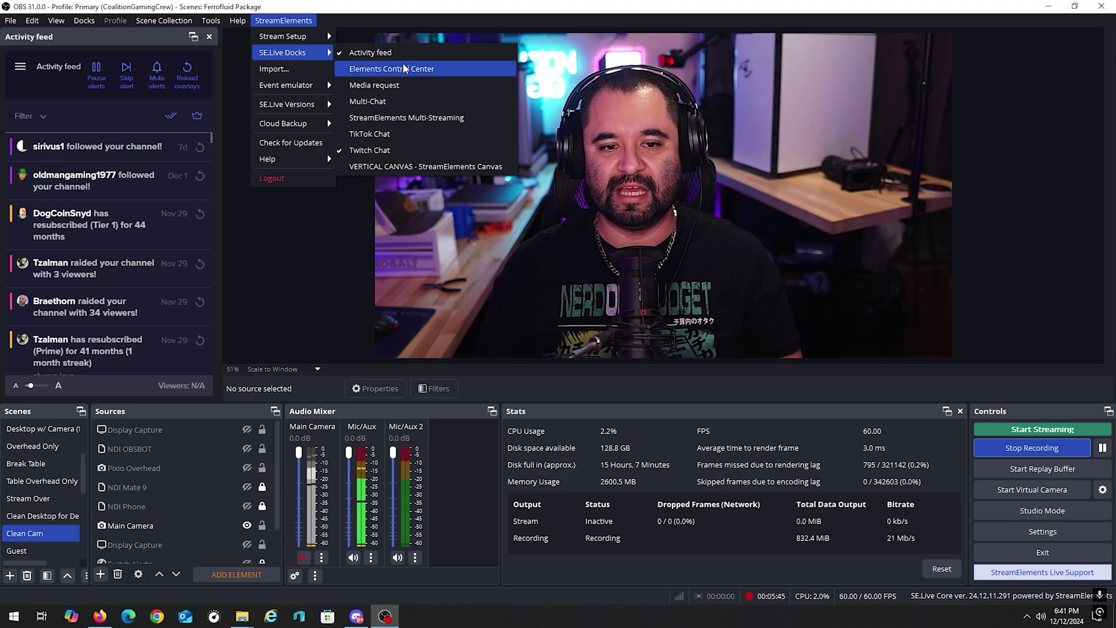
pyautogui.click(433, 118)
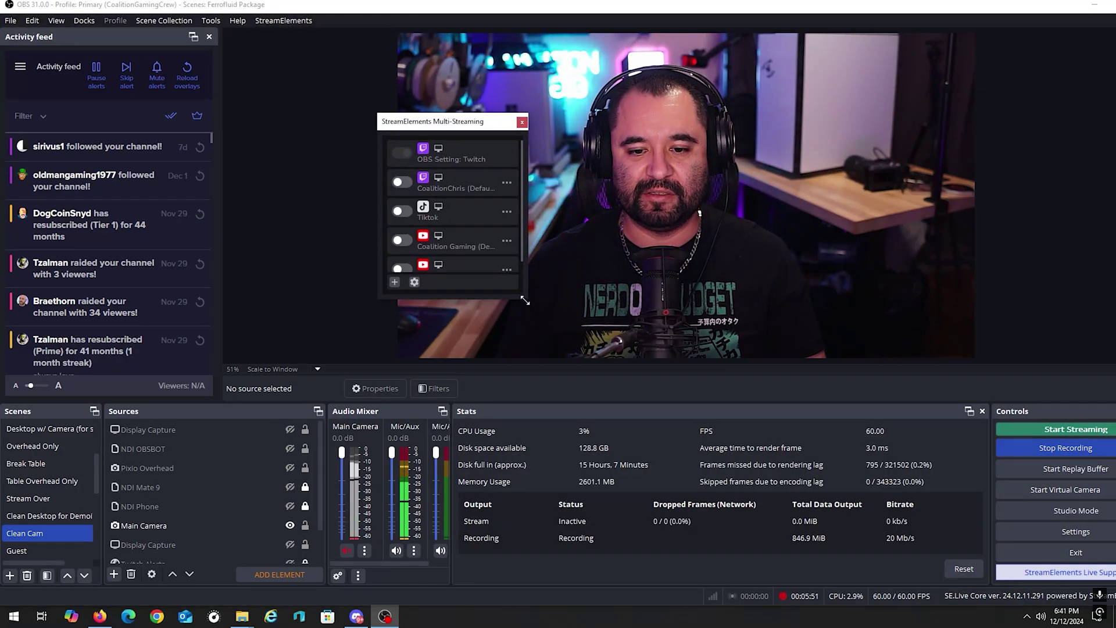
# Step: Enlarge the floating Multi-Streaming panel and position it over the preview
pyautogui.moveTo(526, 299); pyautogui.dragTo(593, 384)
pyautogui.moveTo(491, 133); pyautogui.dragTo(407, 128)
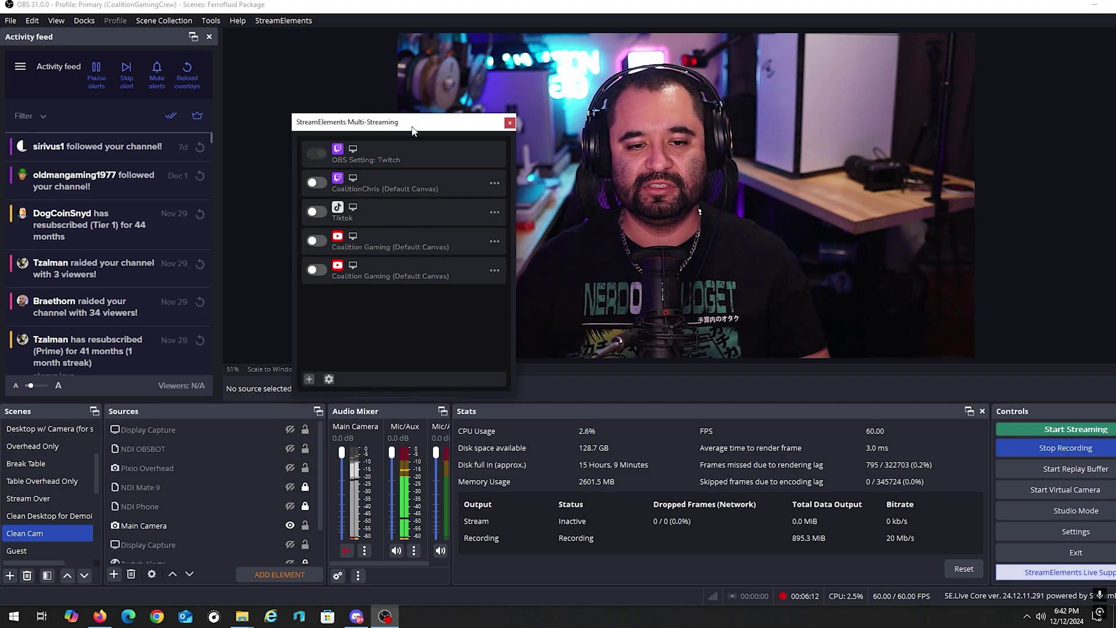
pyautogui.moveTo(411, 128); pyautogui.dragTo(421, 118)
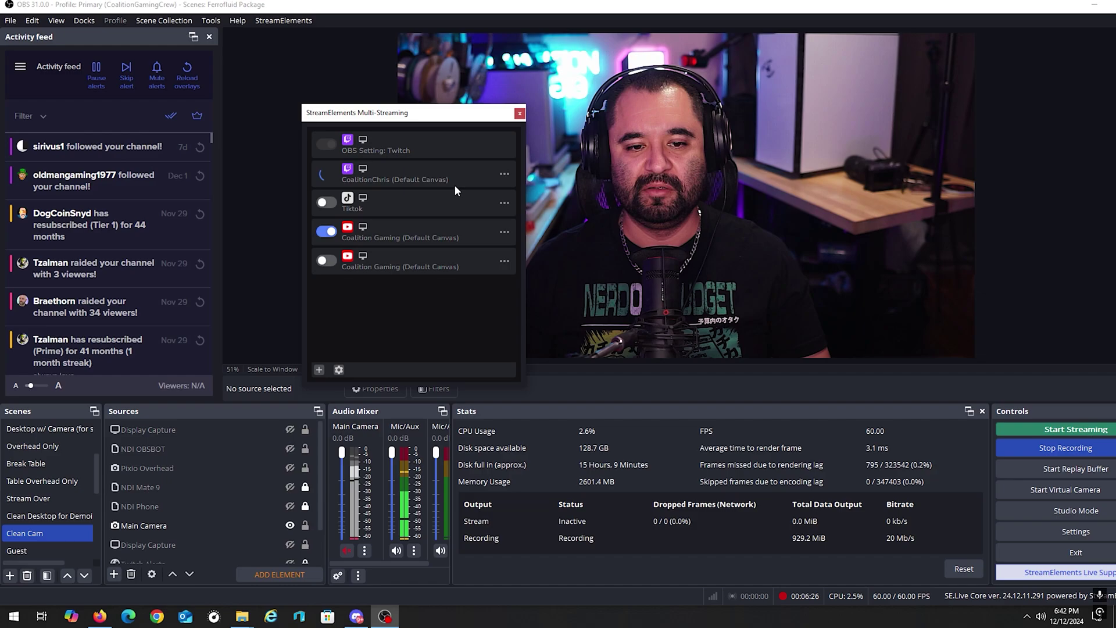
# Step: Switch on the Twitch output and open the options for the last YouTube and Twitch outputs
pyautogui.hotkey('alt', 'Tab')
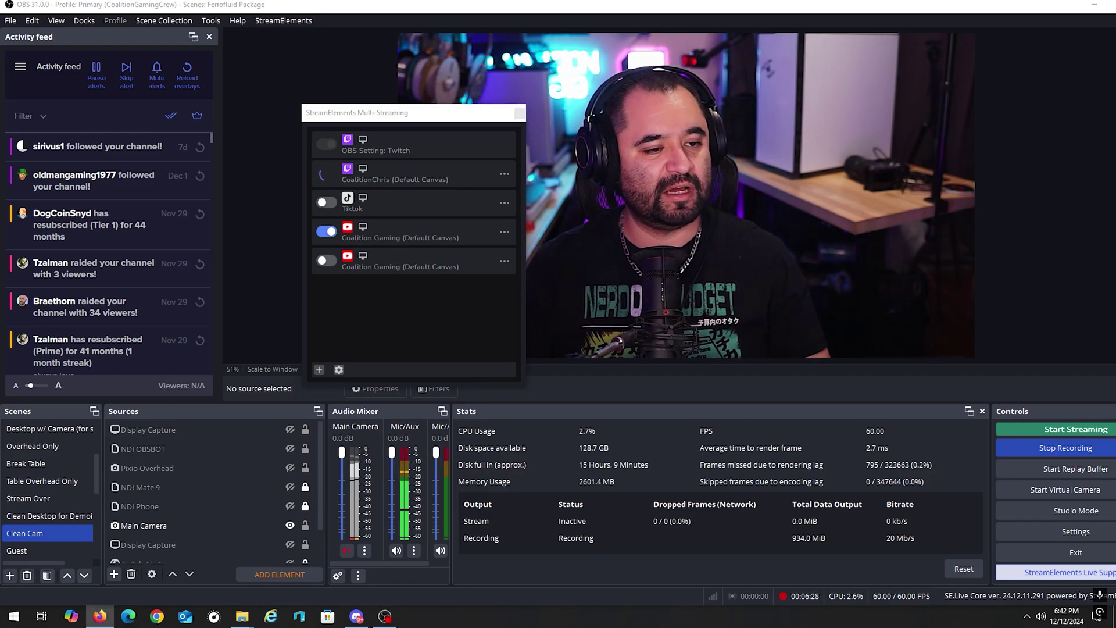
pyautogui.click(326, 173)
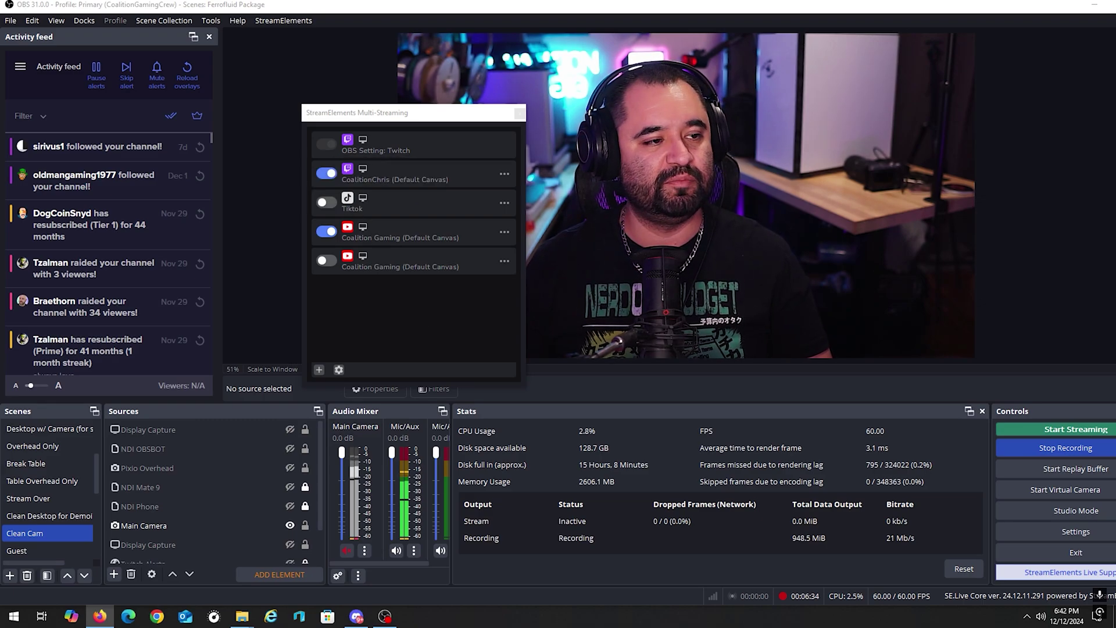
pyautogui.click(342, 333)
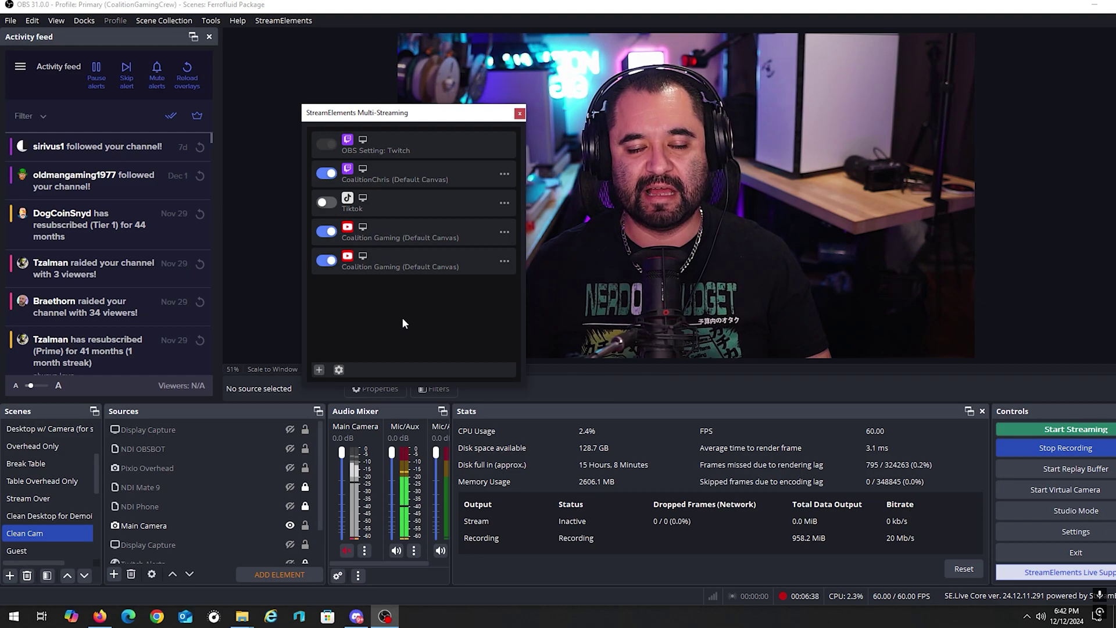
pyautogui.click(504, 260)
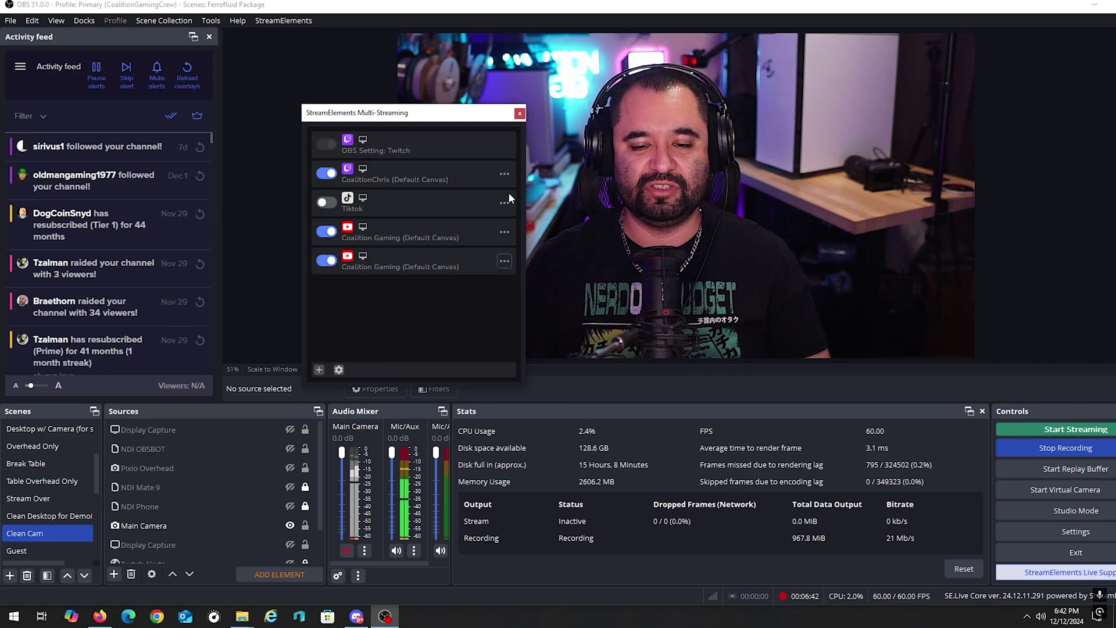
pyautogui.click(505, 173)
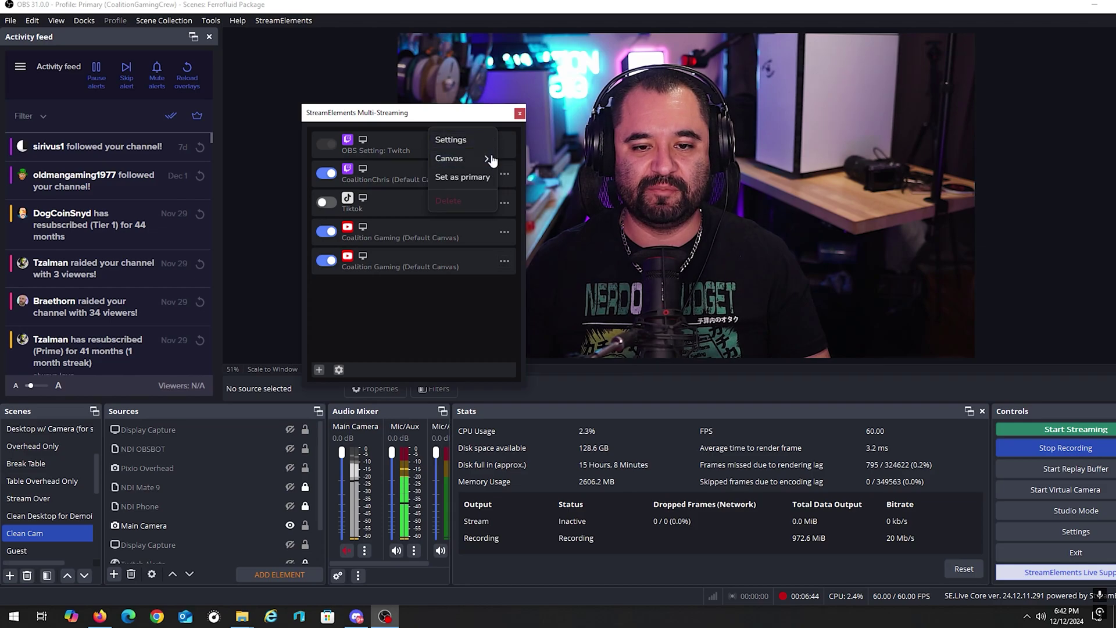
pyautogui.click(477, 140)
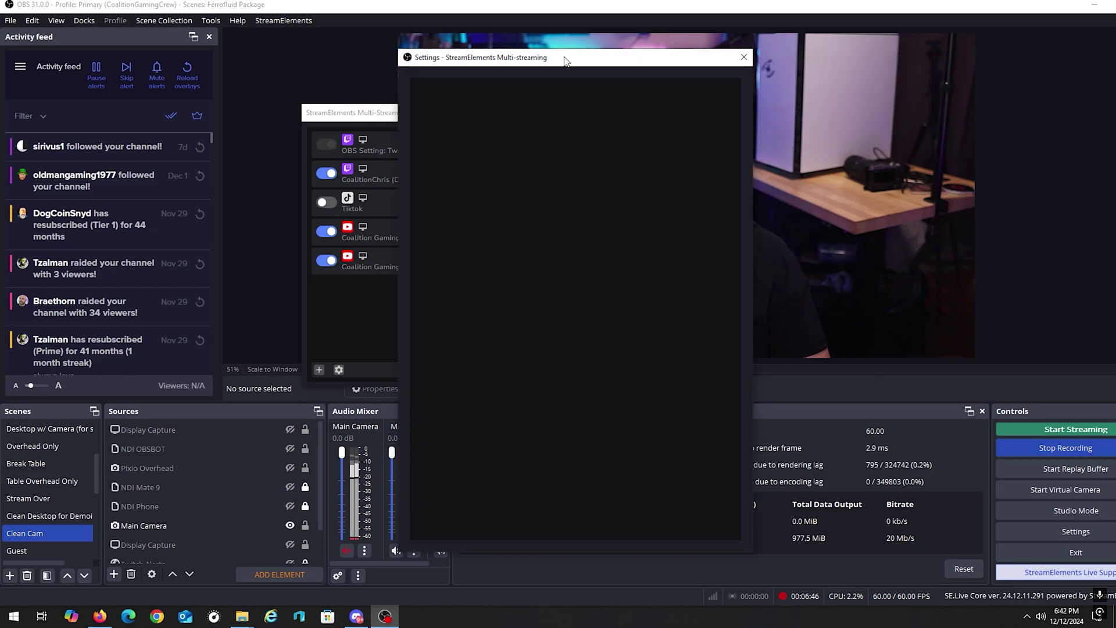
pyautogui.moveTo(572, 53); pyautogui.dragTo(685, 56)
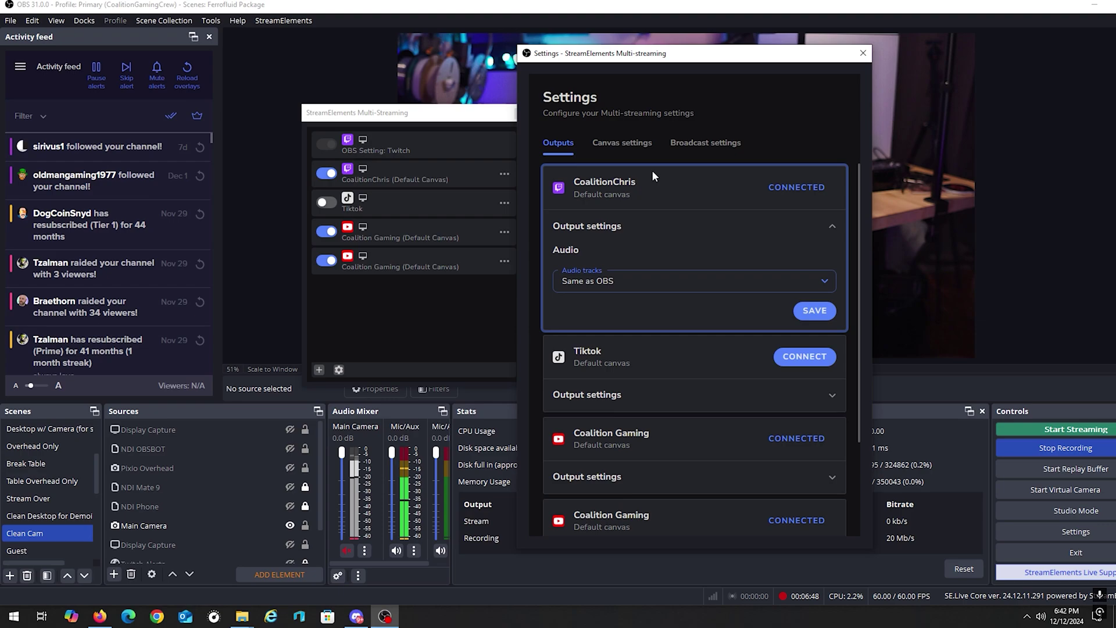
pyautogui.scroll(-3, 663, 239)
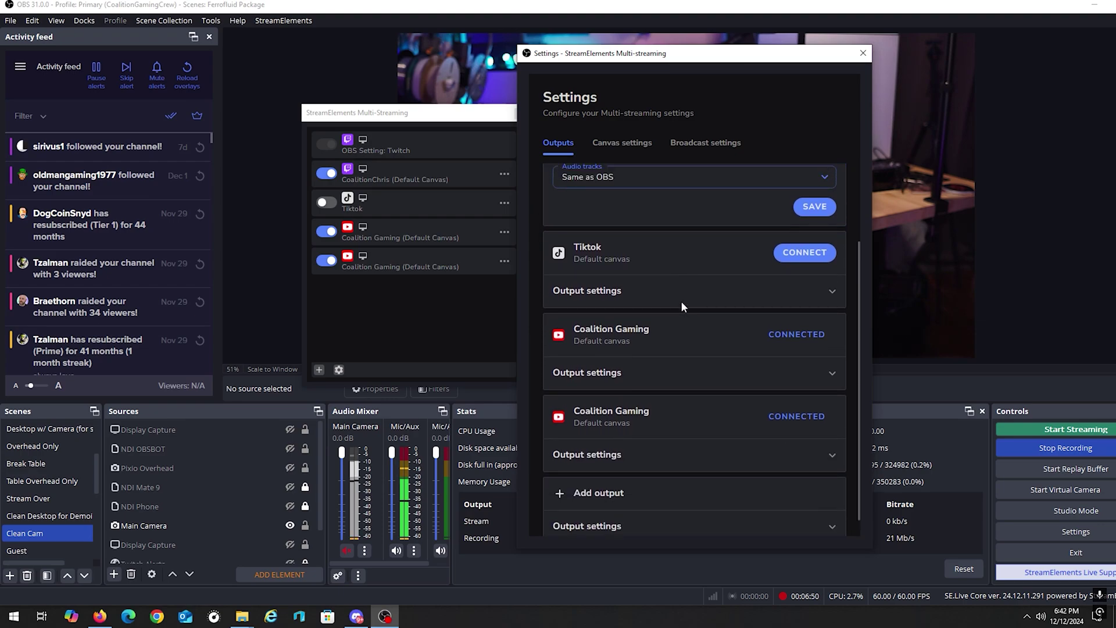
pyautogui.scroll(3, 678, 234)
pyautogui.click(638, 148)
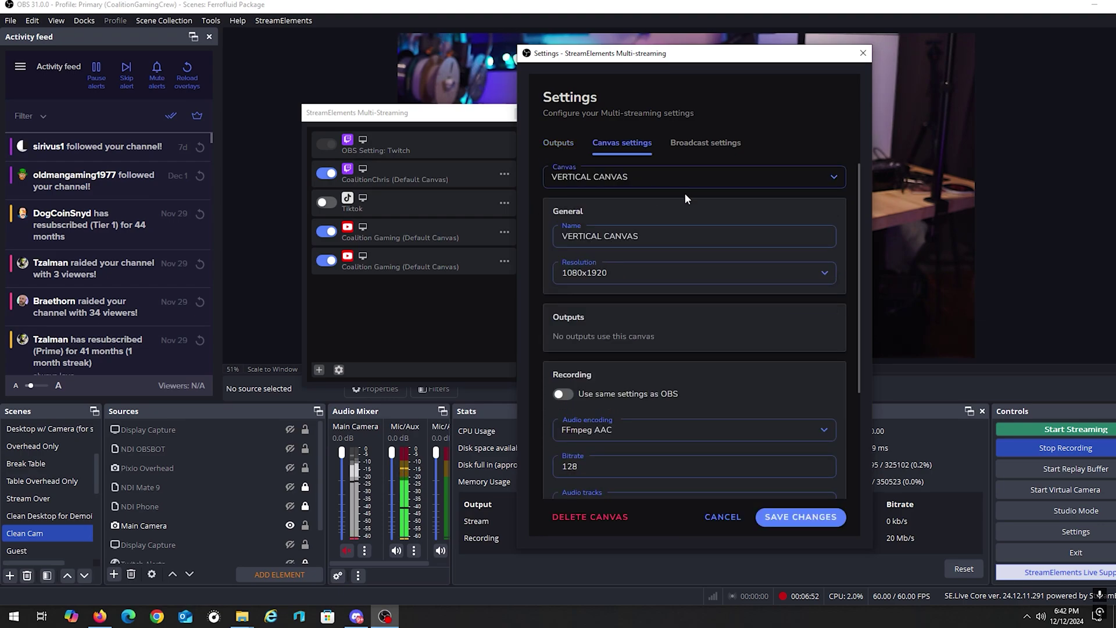
pyautogui.scroll(-3, 713, 274)
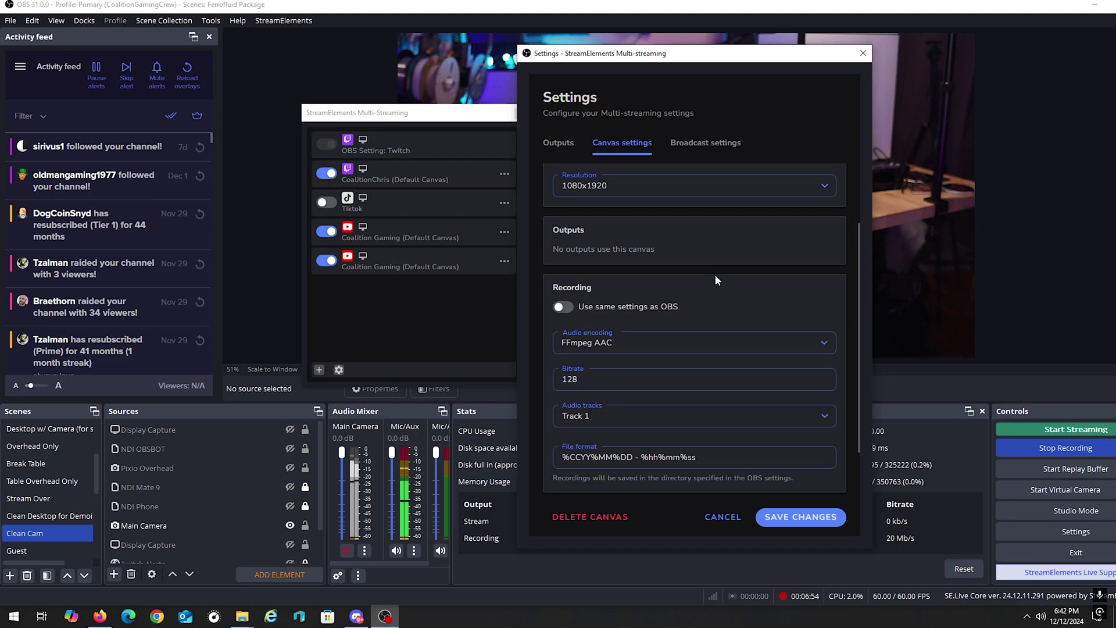
pyautogui.scroll(3, 713, 270)
pyautogui.scroll(-1, 716, 280)
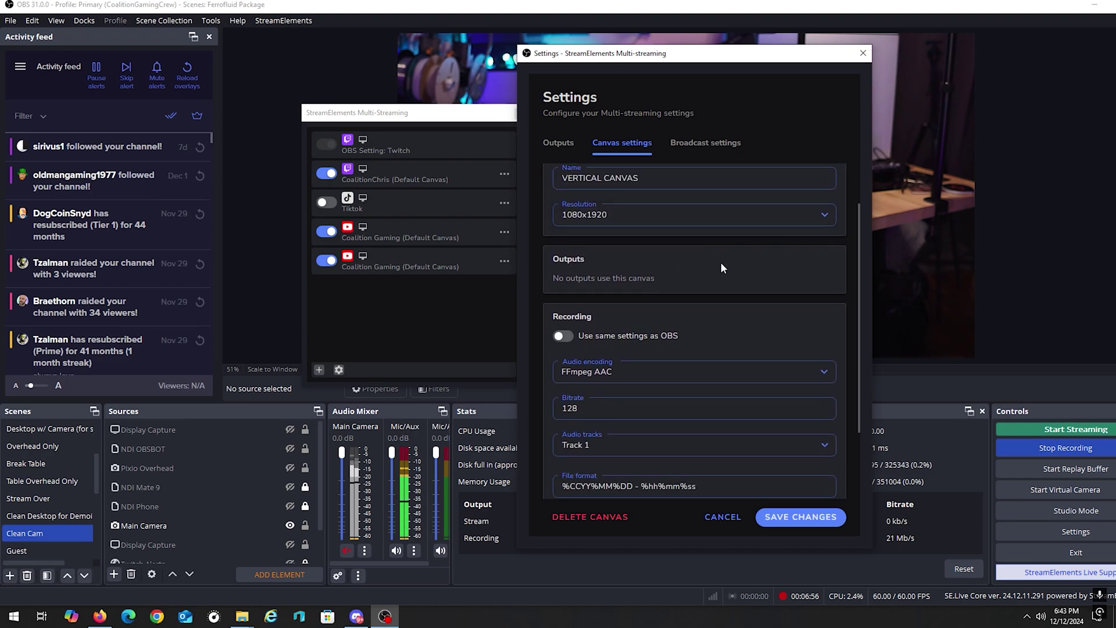
pyautogui.scroll(-2, 722, 268)
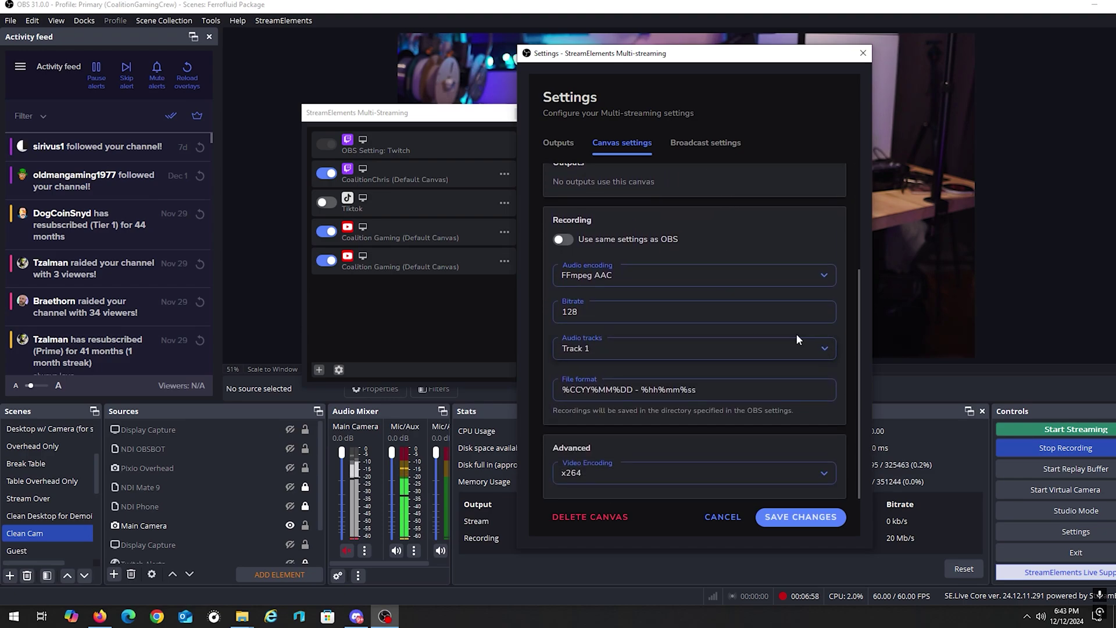
pyautogui.click(566, 143)
pyautogui.click(719, 150)
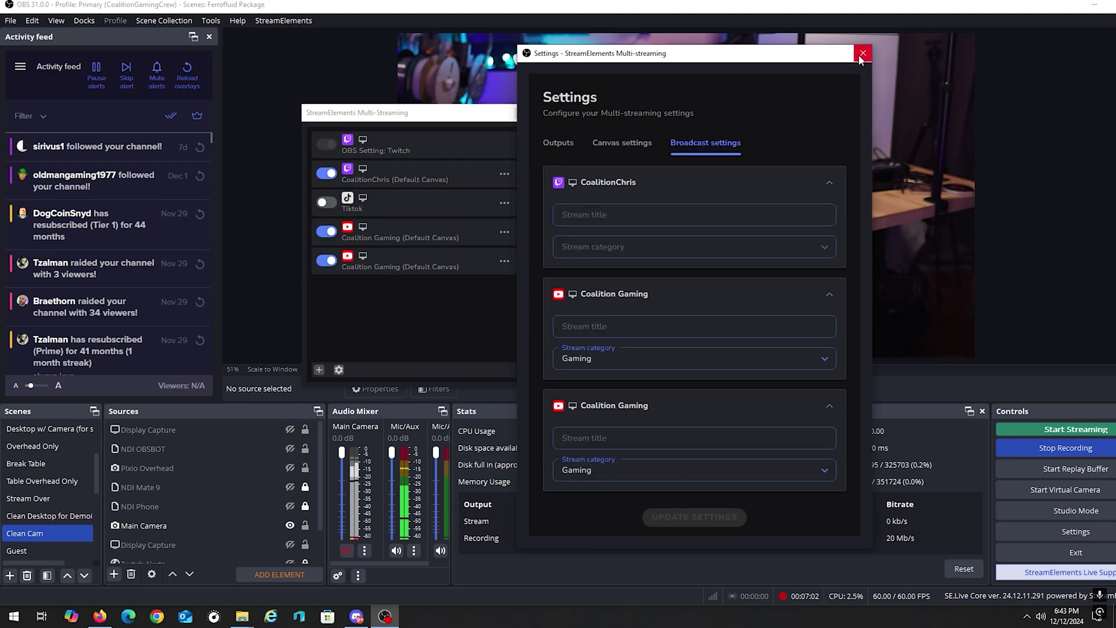
pyautogui.click(862, 53)
pyautogui.click(504, 173)
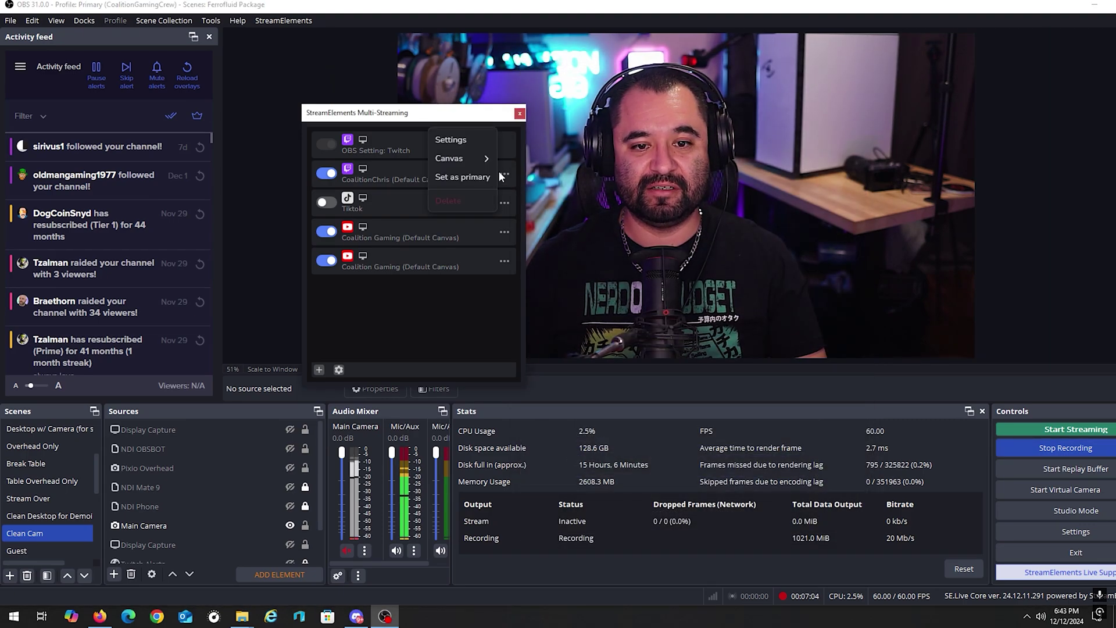
# Step: Expand the Twitch output's settings and review its Audio tracks choices
pyautogui.click(451, 140)
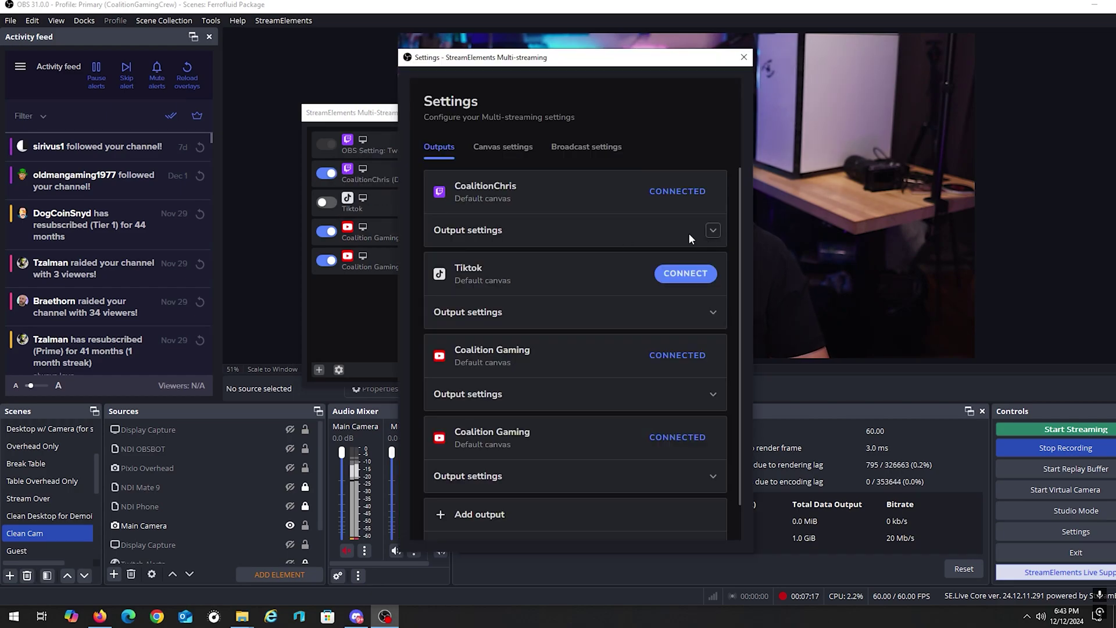
pyautogui.click(713, 231)
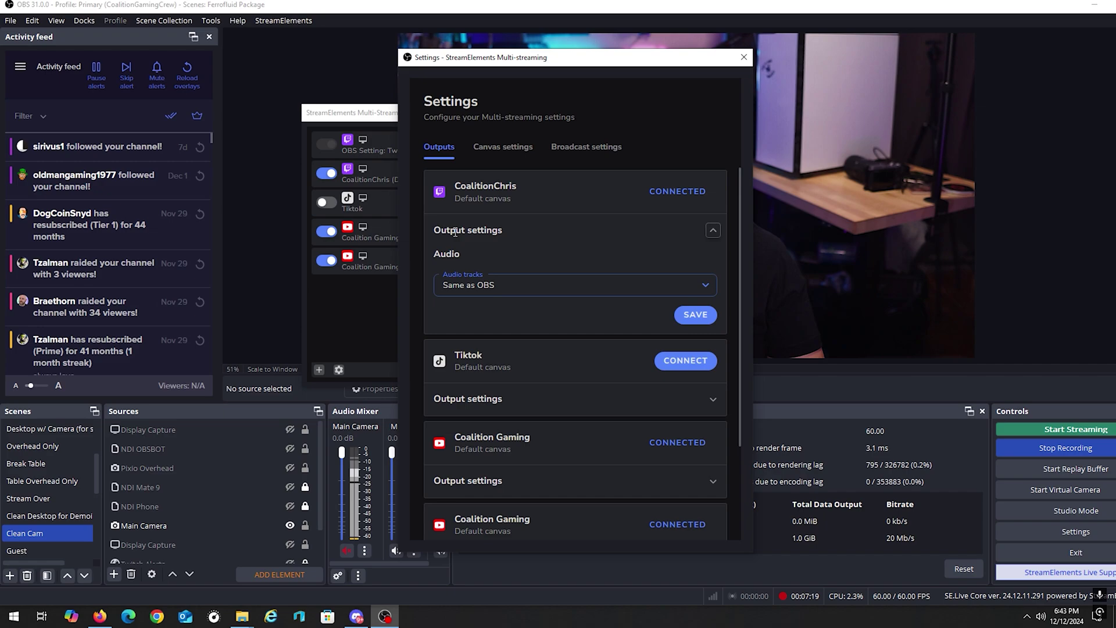
pyautogui.scroll(-1, 558, 244)
pyautogui.scroll(1, 512, 250)
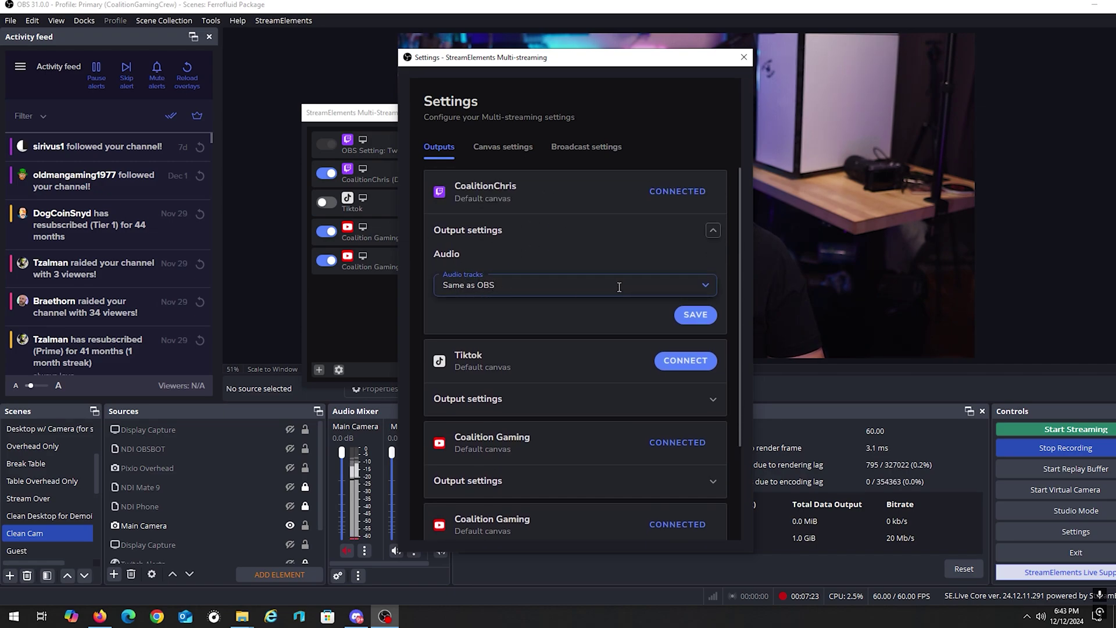
pyautogui.click(669, 286)
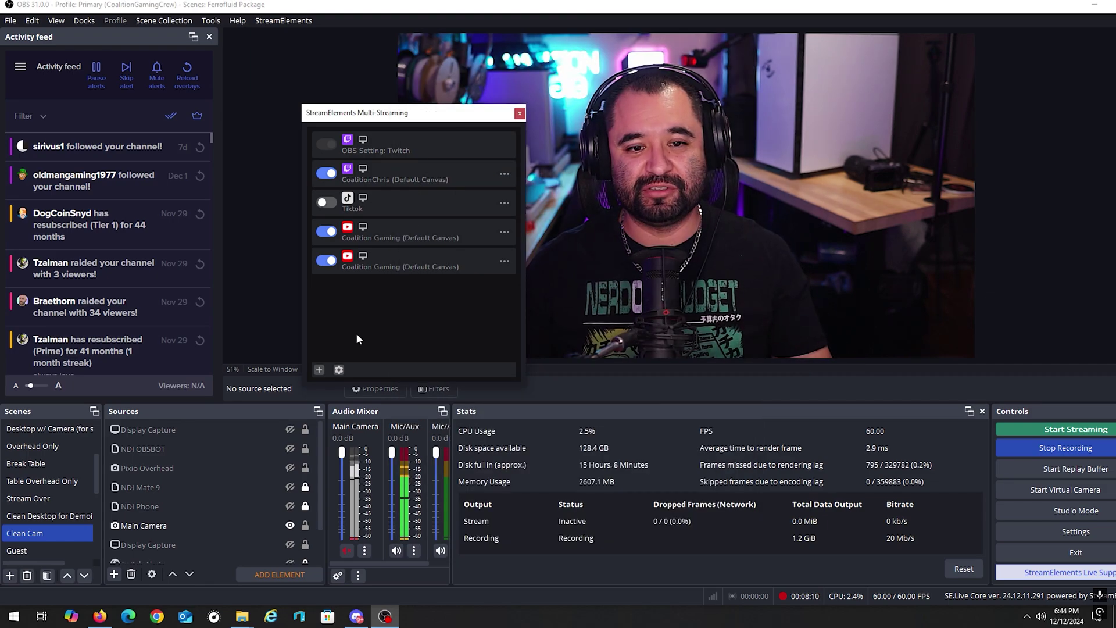
# Step: Start a Custom RTMP output, cancel it, and open the multi-streaming settings instead
pyautogui.click(318, 369)
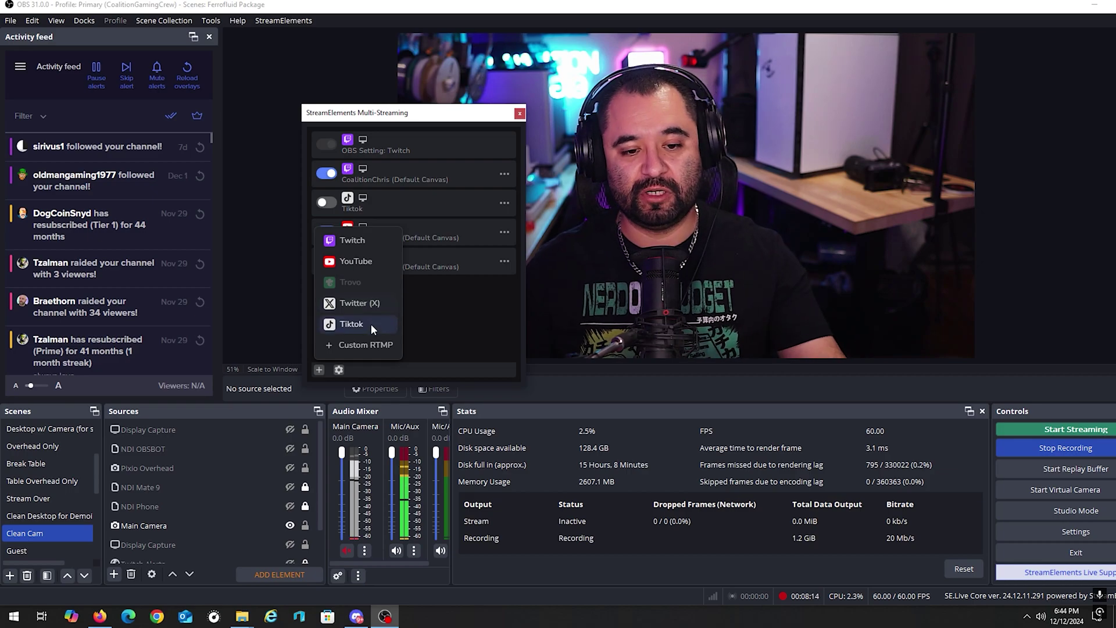
pyautogui.click(369, 347)
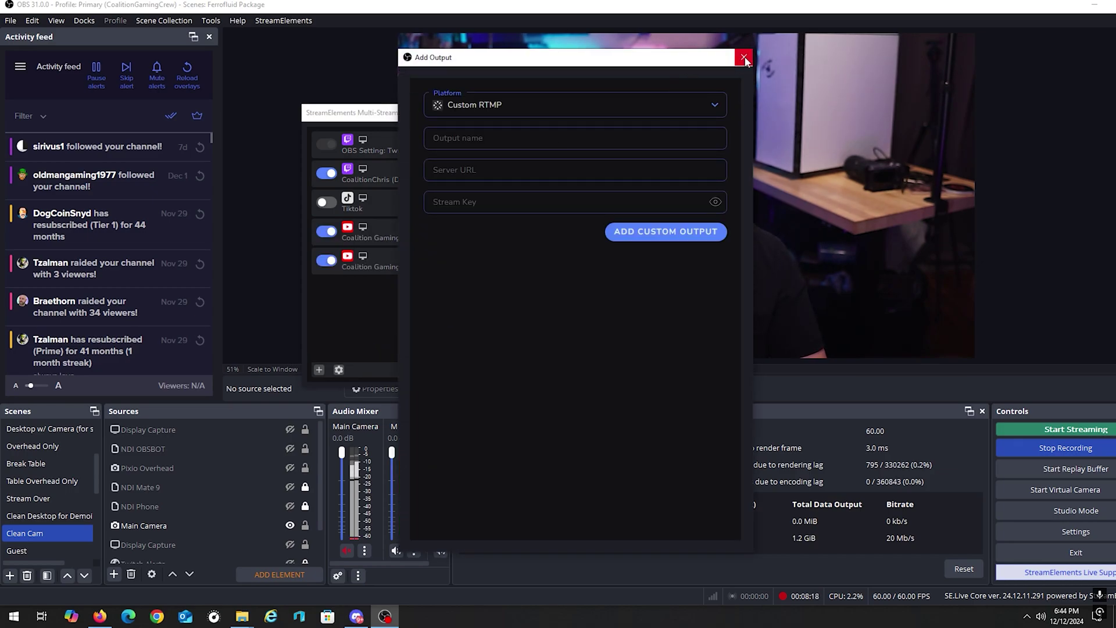
pyautogui.click(744, 58)
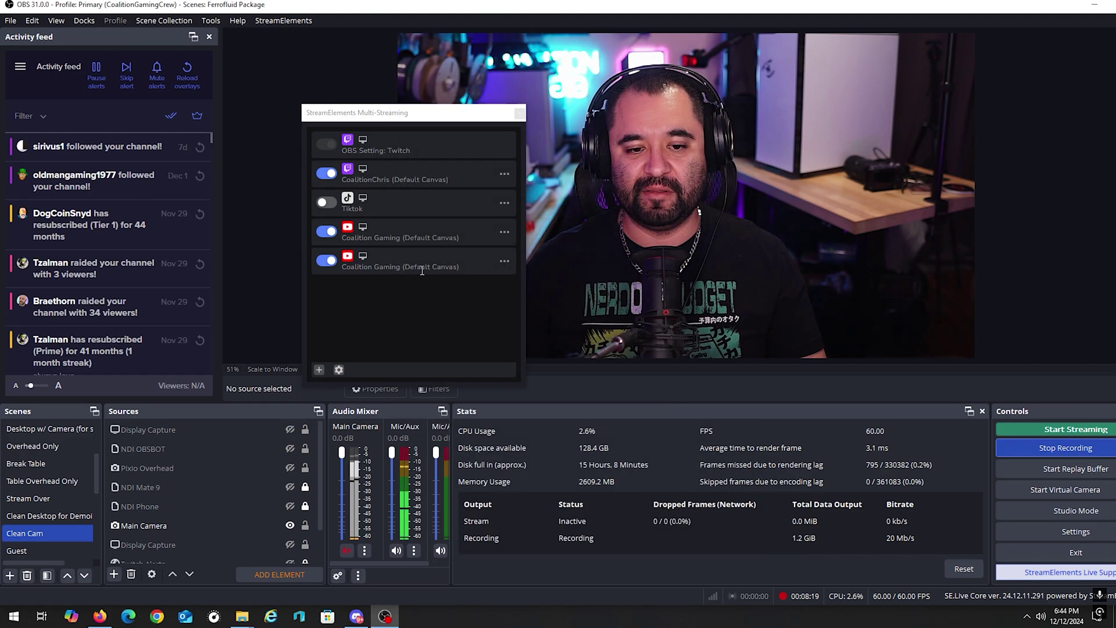
pyautogui.click(339, 370)
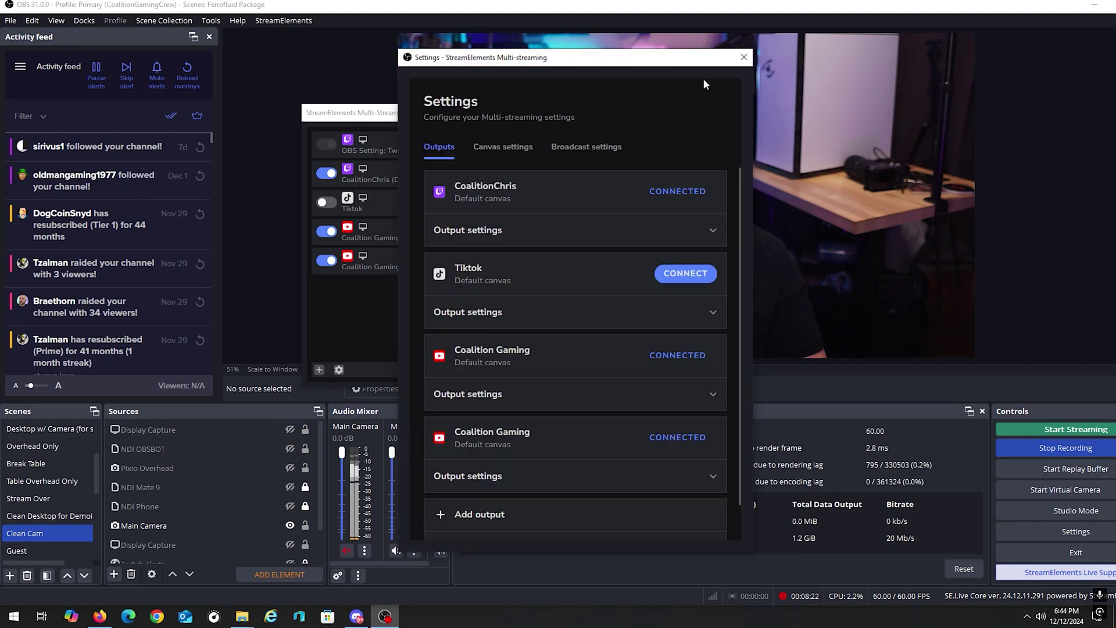
# Step: Enable VERTICAL CANVAS (1080x1920) in the Canvas settings and close the settings window
pyautogui.click(502, 147)
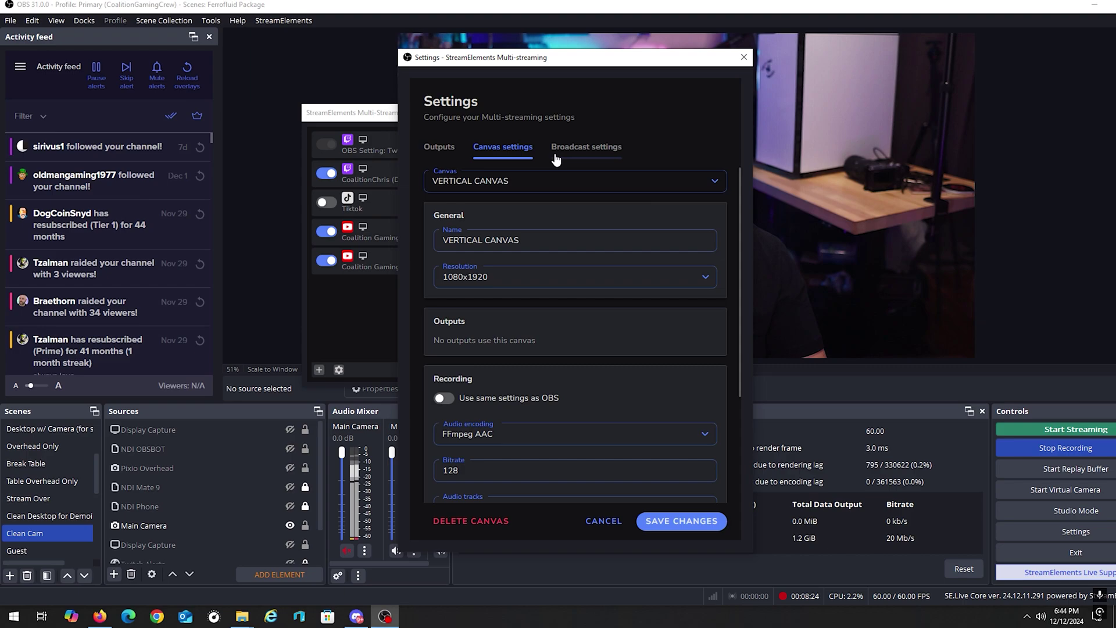
pyautogui.scroll(-3, 548, 313)
pyautogui.scroll(3, 549, 325)
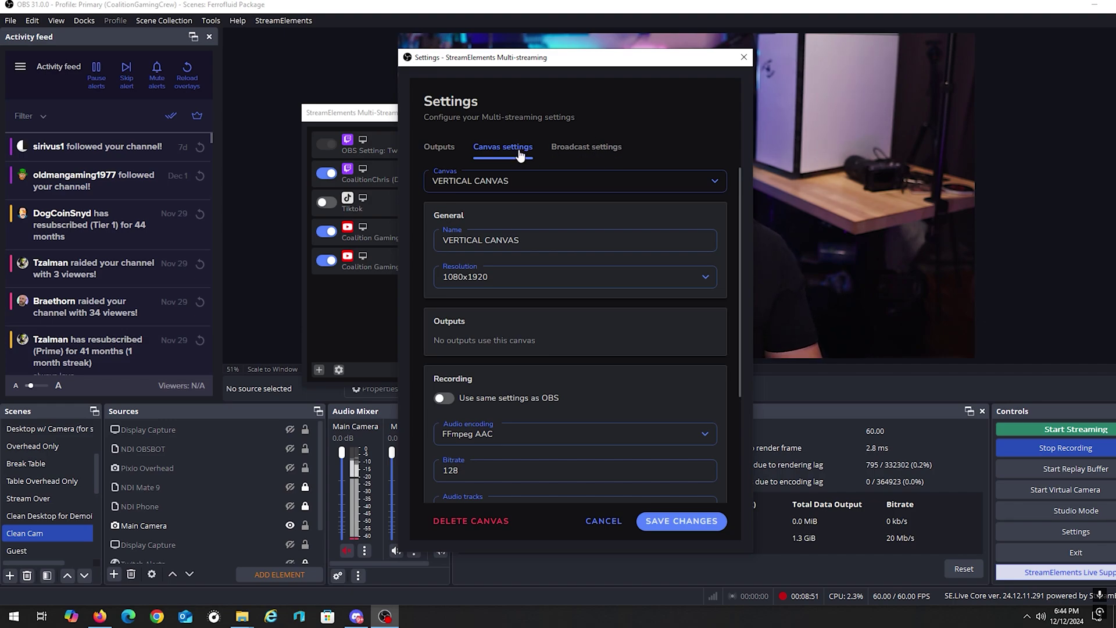
pyautogui.click(711, 183)
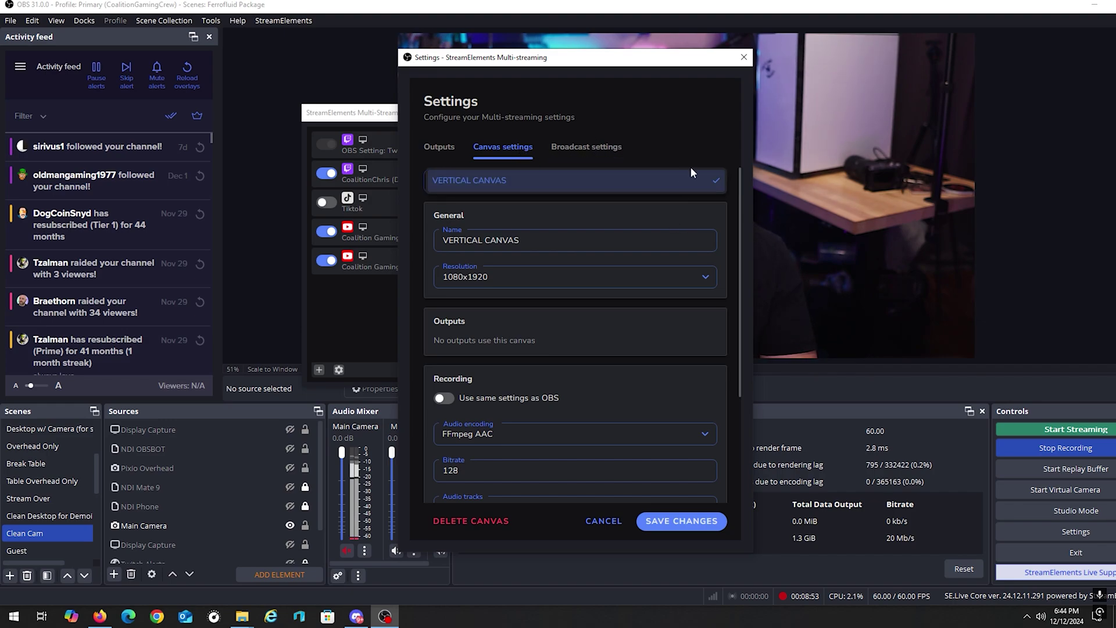
pyautogui.click(691, 169)
pyautogui.scroll(-3, 698, 217)
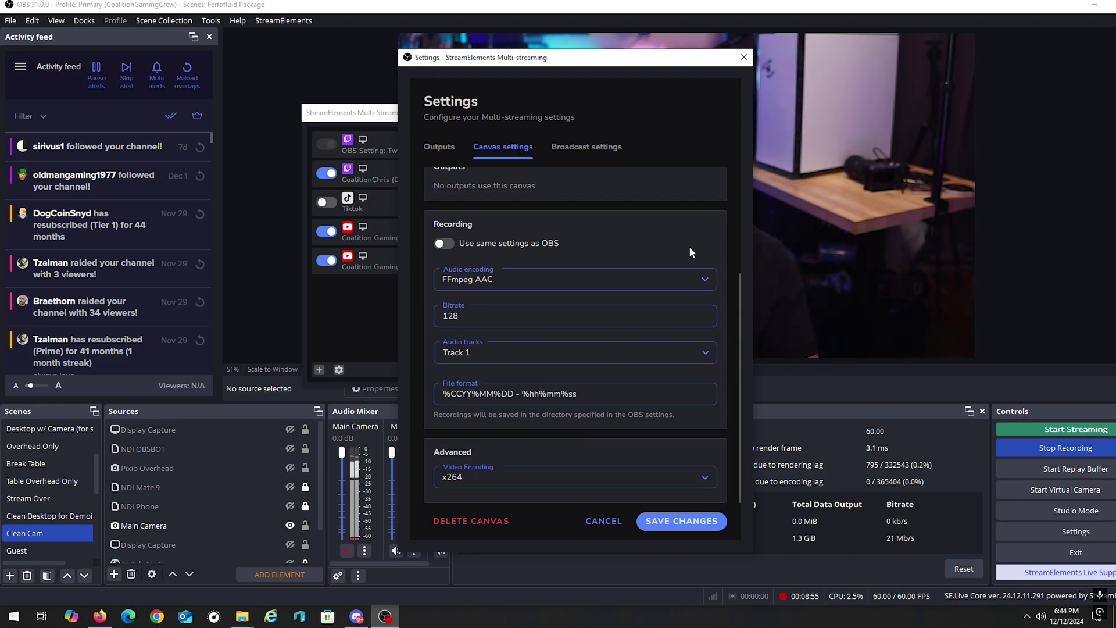
pyautogui.scroll(3, 689, 249)
pyautogui.click(745, 58)
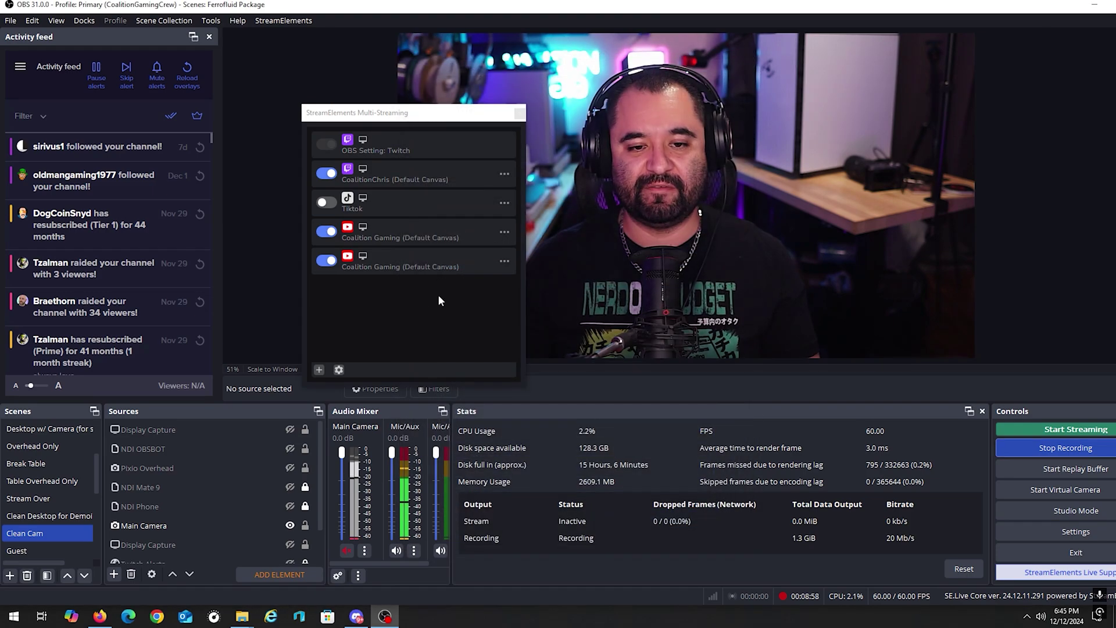
# Step: Show the Twitch output's Canvas choices: VERTICAL CANVAS, Default and Create new canvas
pyautogui.moveTo(408, 113); pyautogui.dragTo(410, 111)
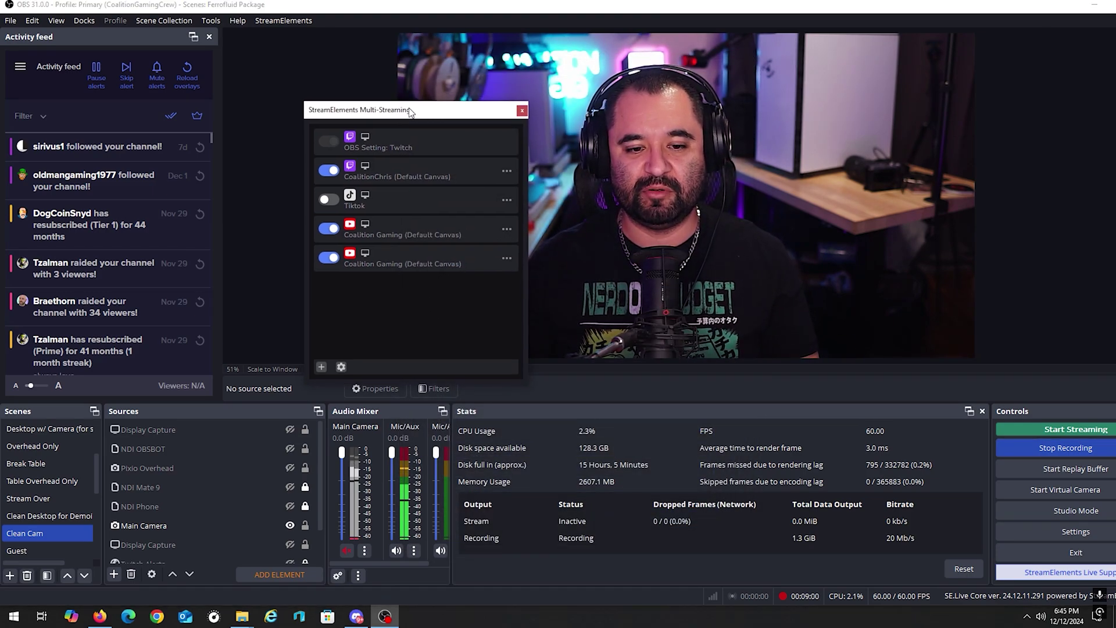
pyautogui.click(505, 174)
pyautogui.moveTo(482, 158)
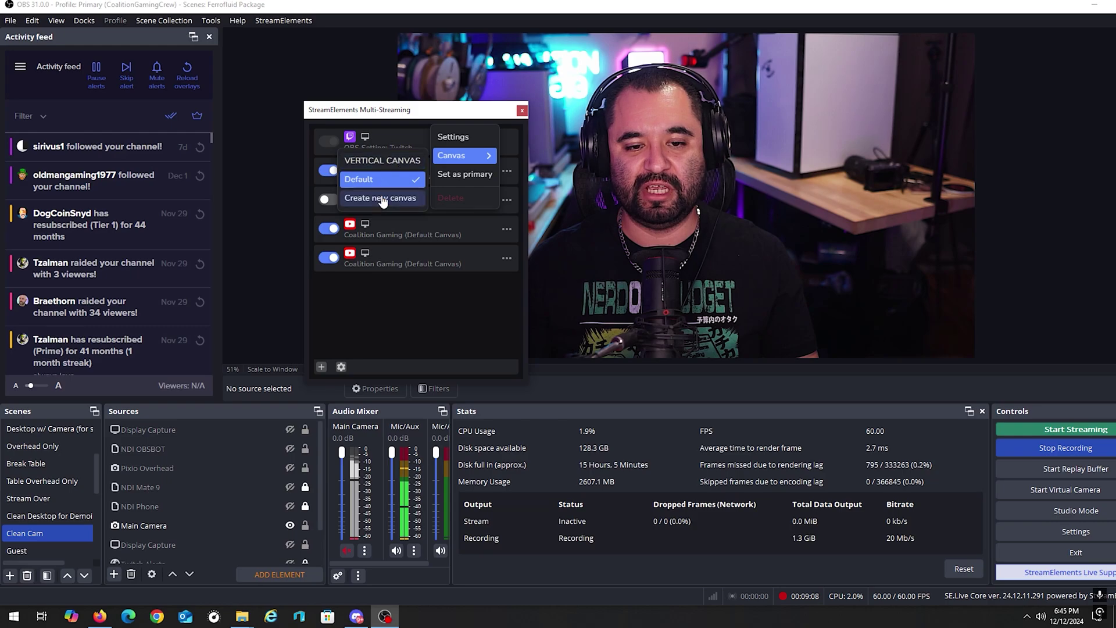
# Step: Assign Twitch to VERTICAL CANVAS, enlarge its canvas window, and begin adding a new scene
pyautogui.click(391, 165)
pyautogui.moveTo(310, 216); pyautogui.dragTo(342, 134)
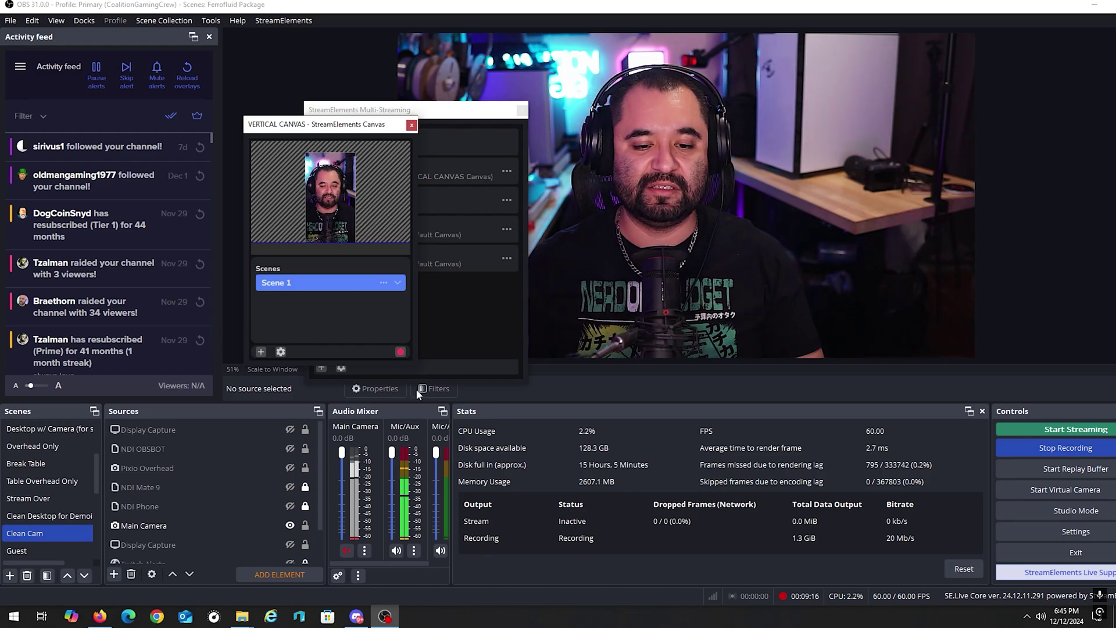
pyautogui.moveTo(416, 368); pyautogui.dragTo(491, 460)
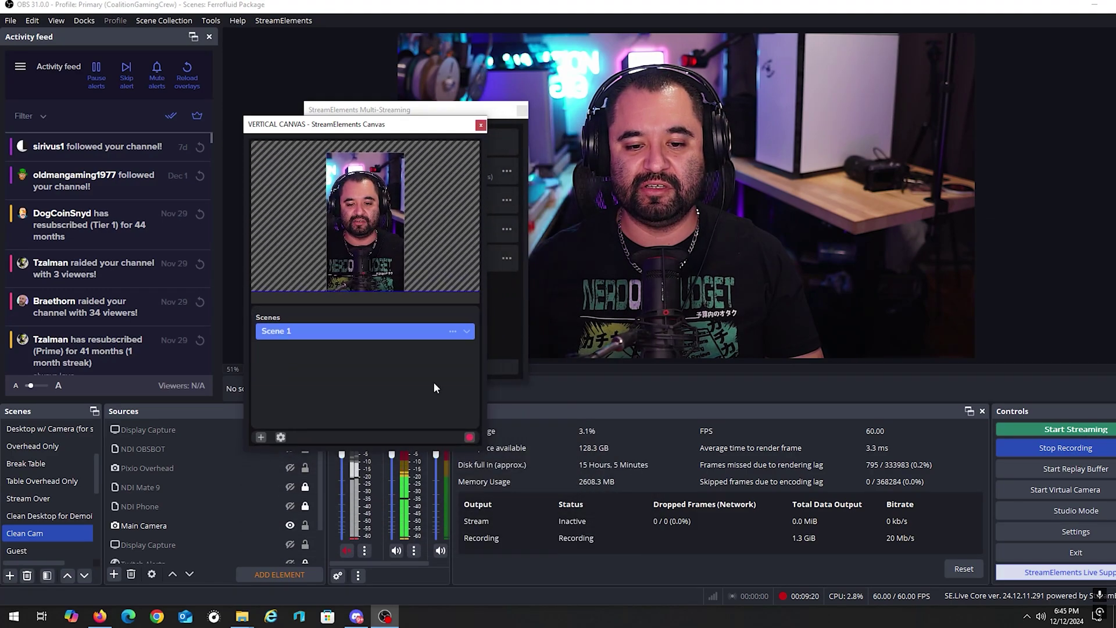
pyautogui.click(260, 437)
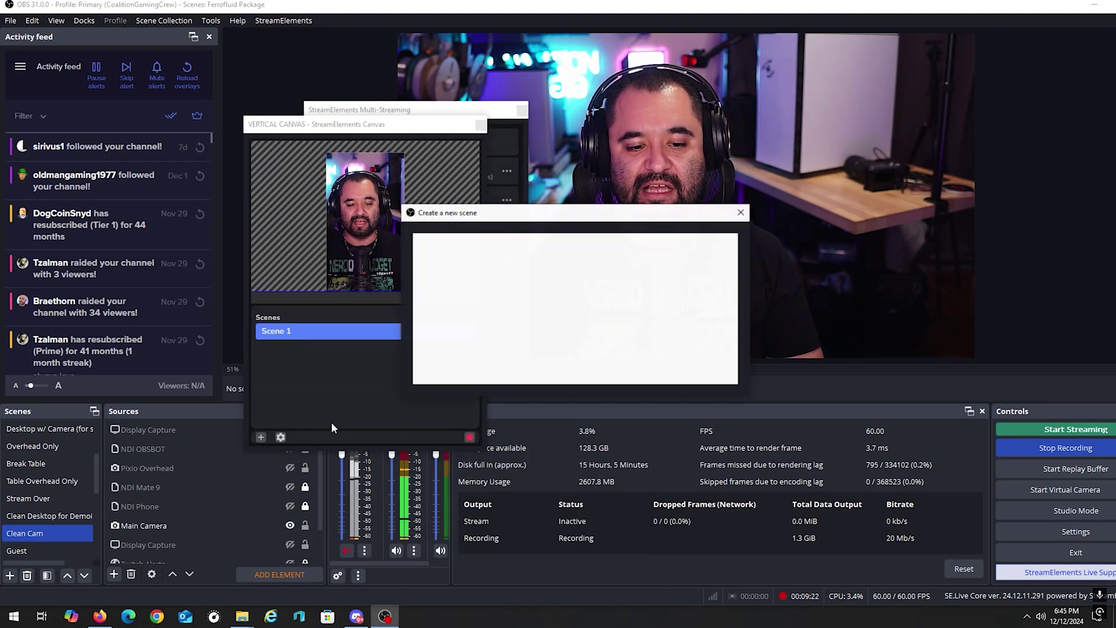
# Step: Dismiss the new-scene dialog and expand Scene 1 to show its sources
pyautogui.moveTo(533, 224); pyautogui.dragTo(354, 303)
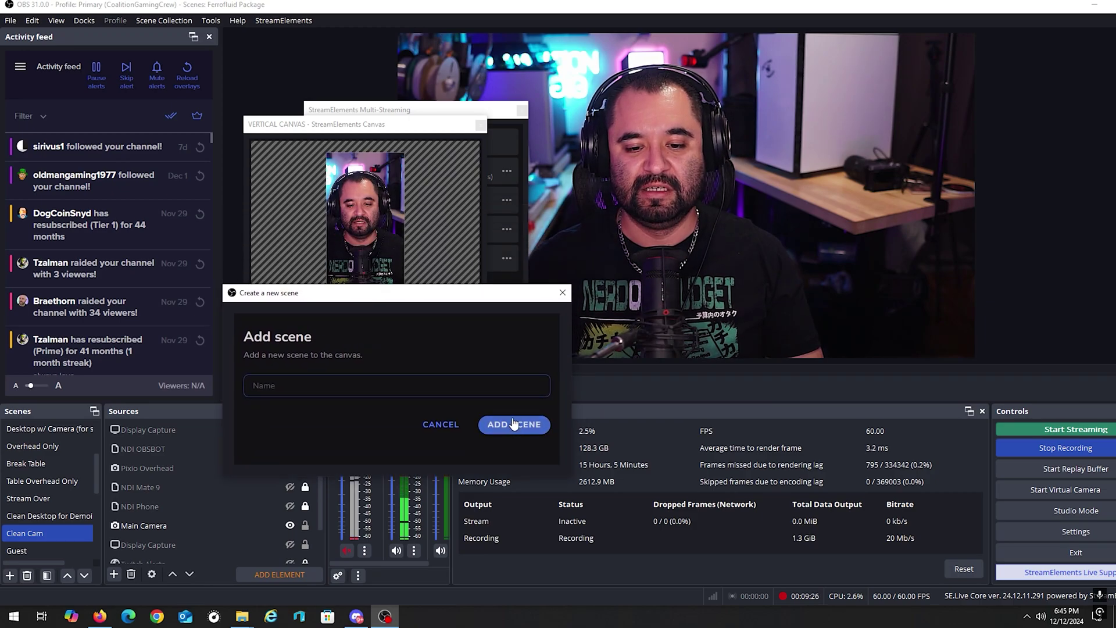
pyautogui.click(562, 295)
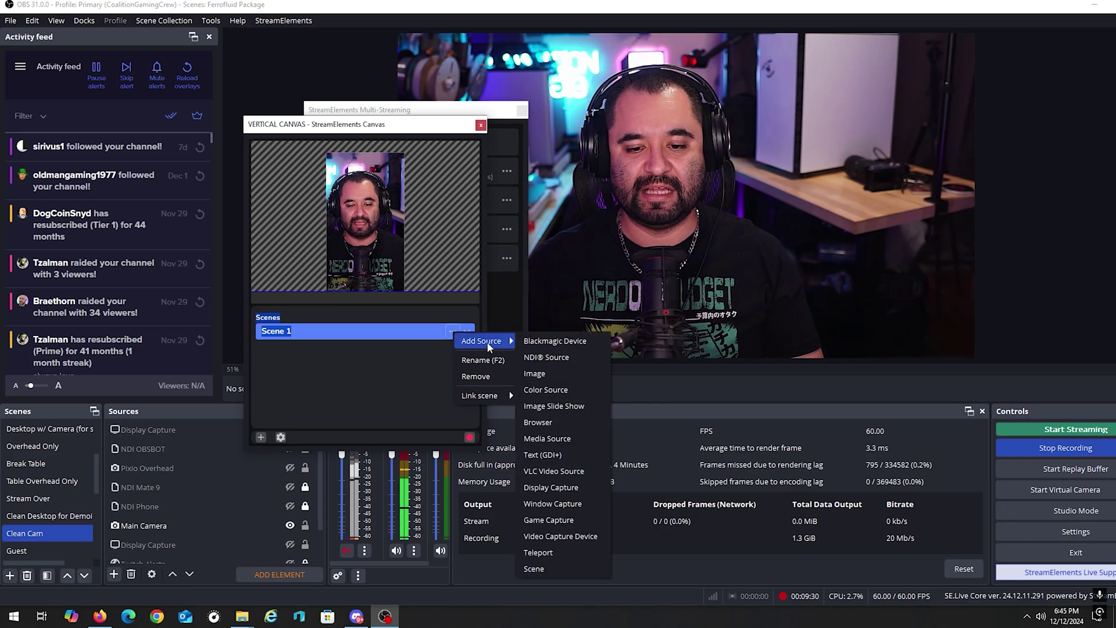
pyautogui.click(451, 333)
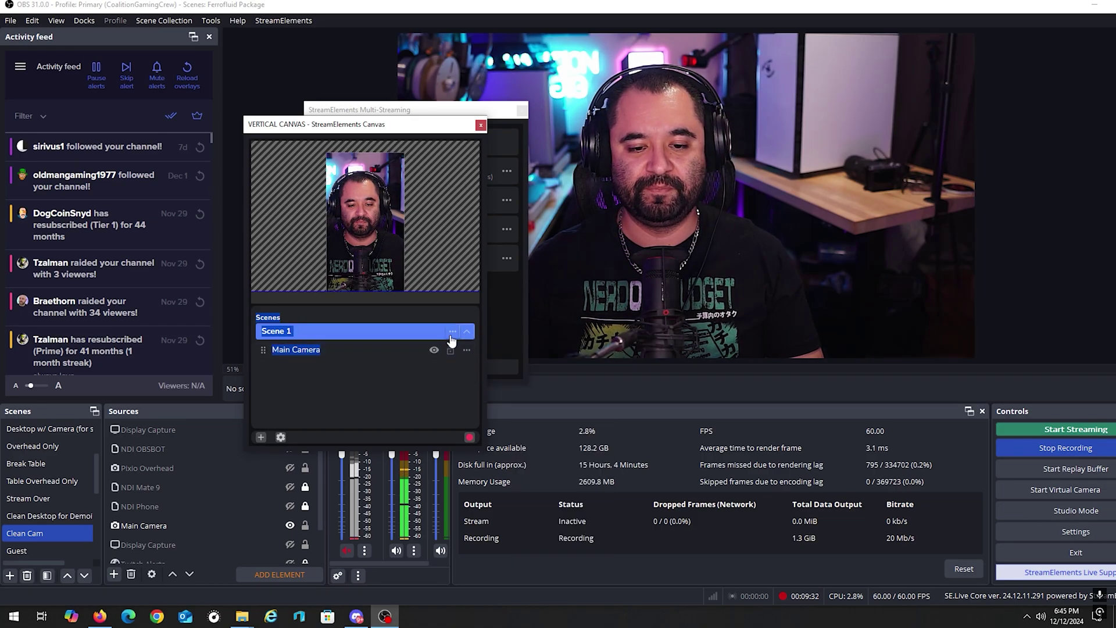
pyautogui.moveTo(480, 344)
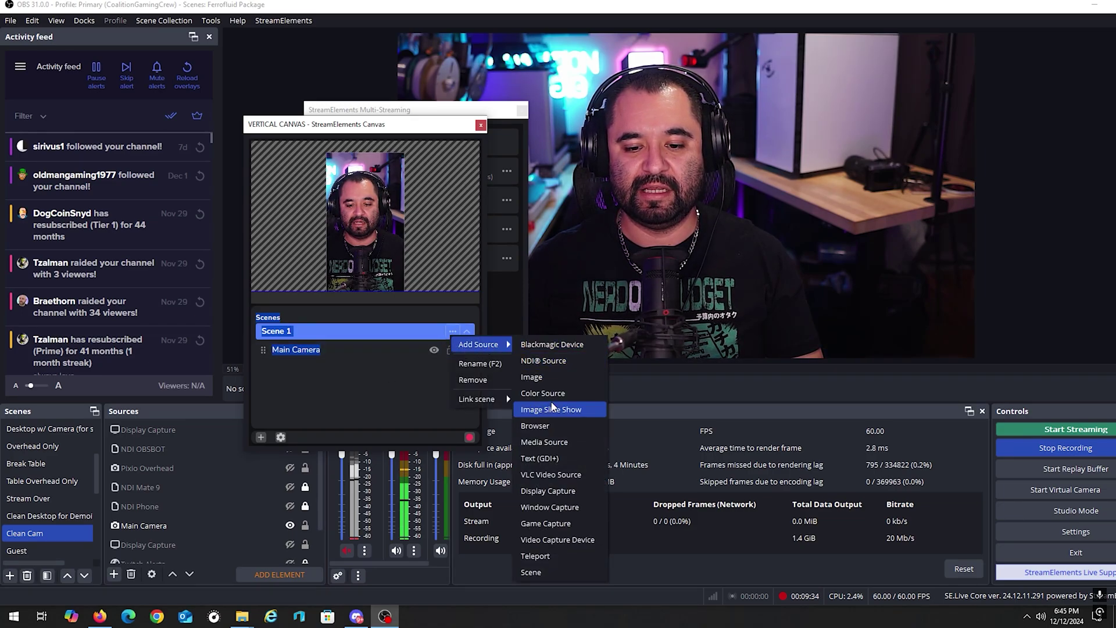
# Step: Add the existing HelgChamp image to Scene 1, resize it over the face, then hide it
pyautogui.click(552, 378)
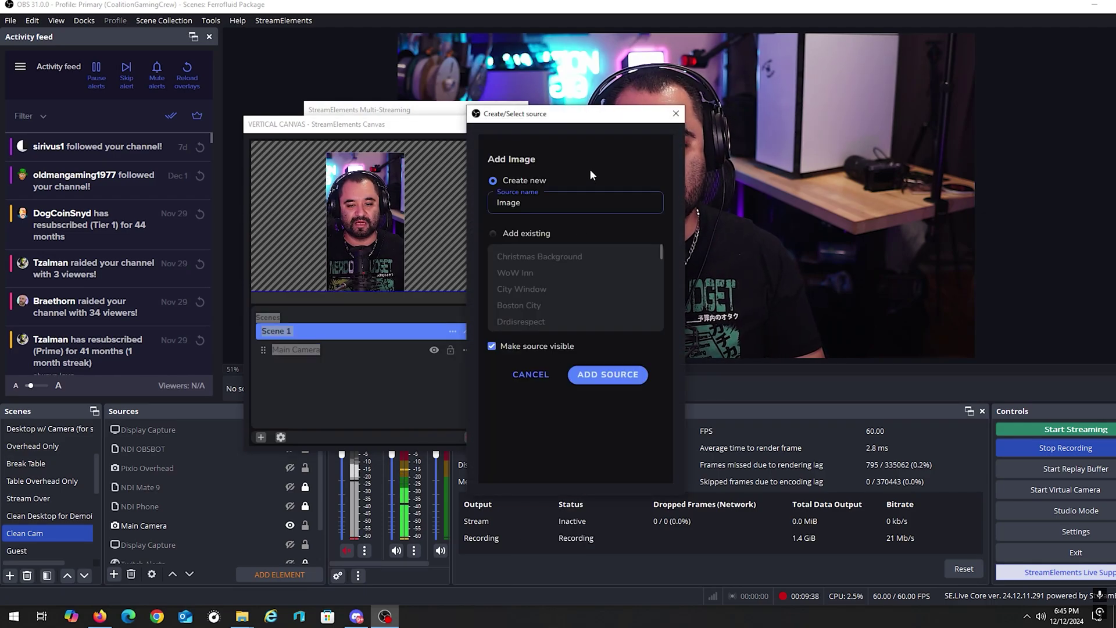
pyautogui.click(525, 233)
pyautogui.scroll(-2, 575, 288)
pyautogui.click(519, 312)
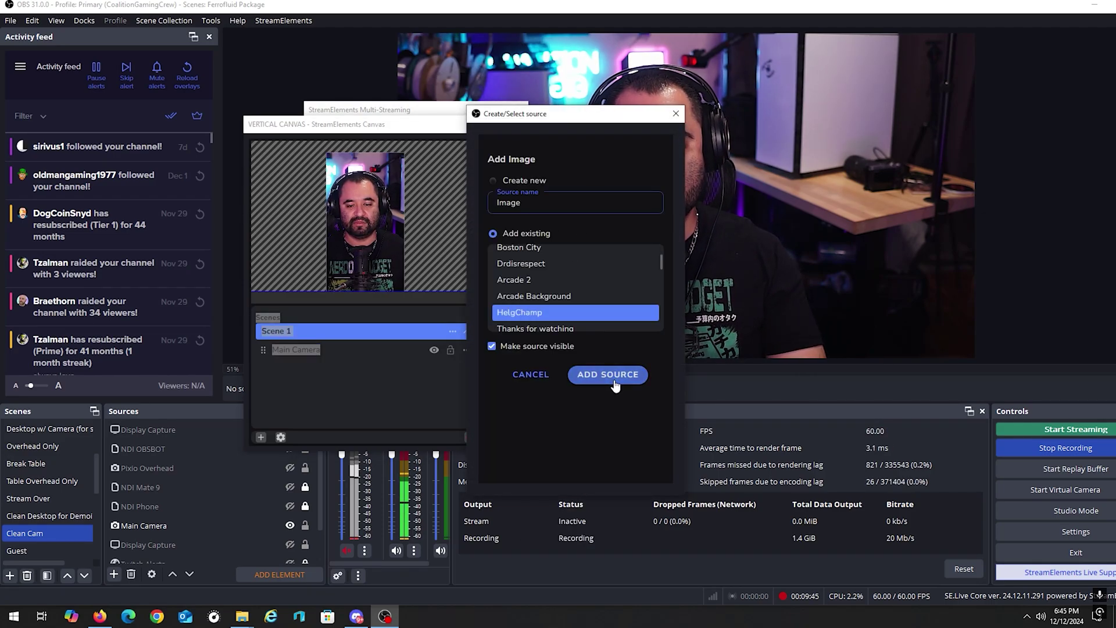
pyautogui.click(607, 375)
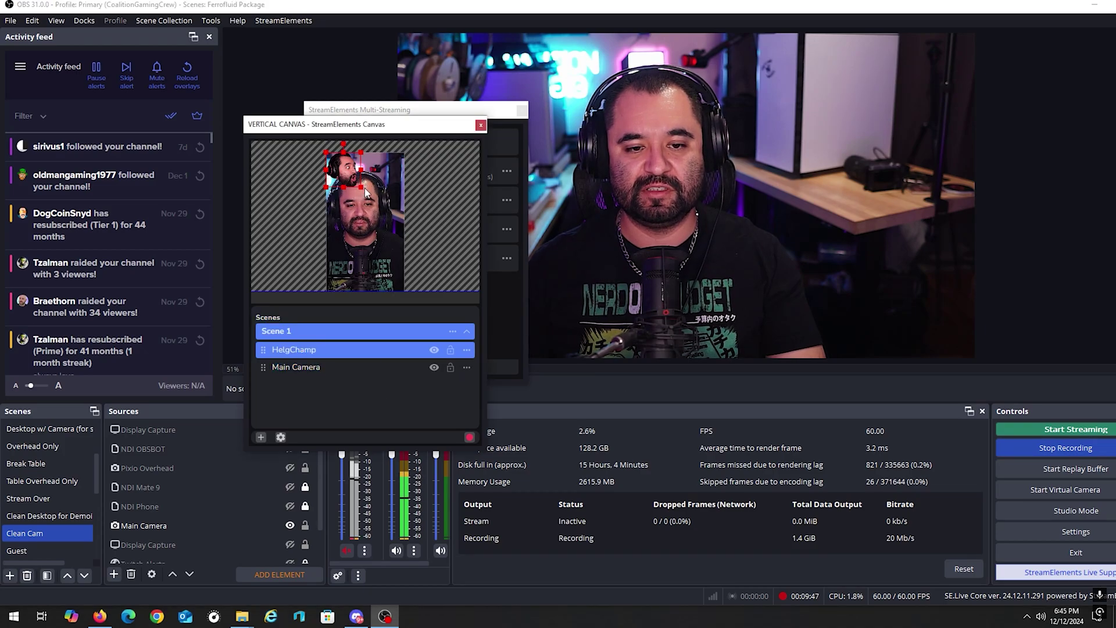
pyautogui.moveTo(361, 189); pyautogui.dragTo(378, 226)
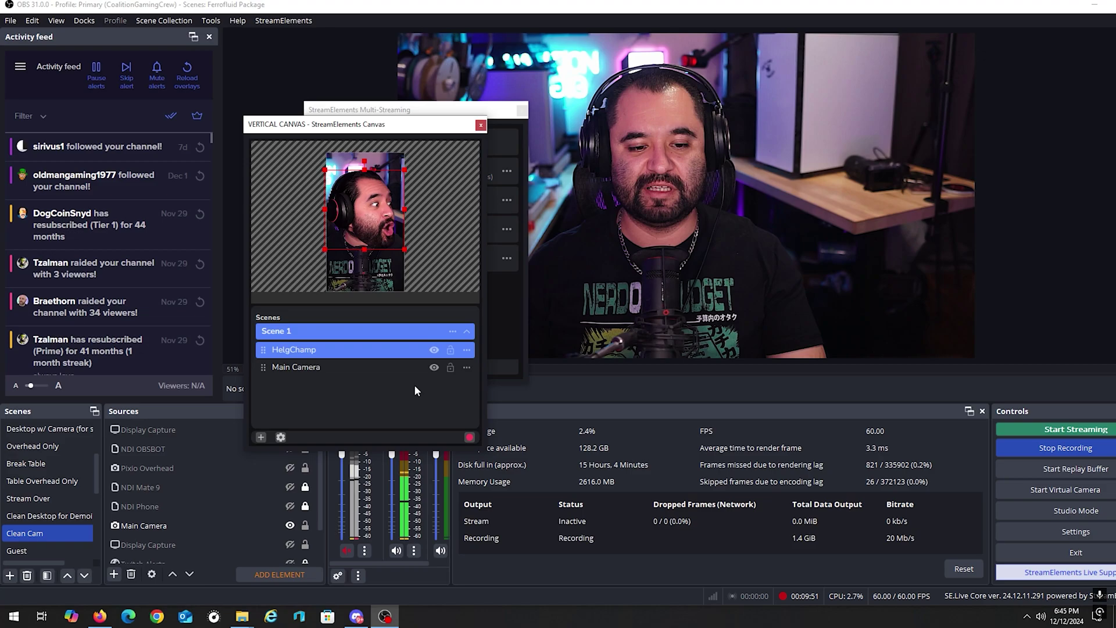
pyautogui.click(434, 350)
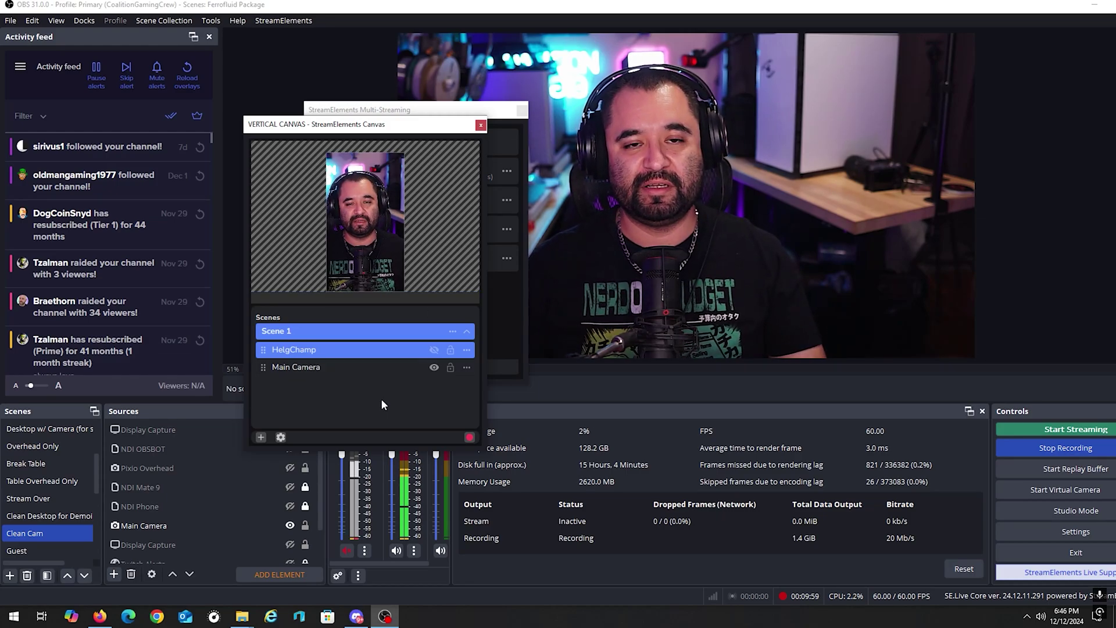
# Step: Link the vertical Scene 1 to the Talking scene and close the VERTICAL CANVAS window
pyautogui.click(469, 333)
pyautogui.click(464, 335)
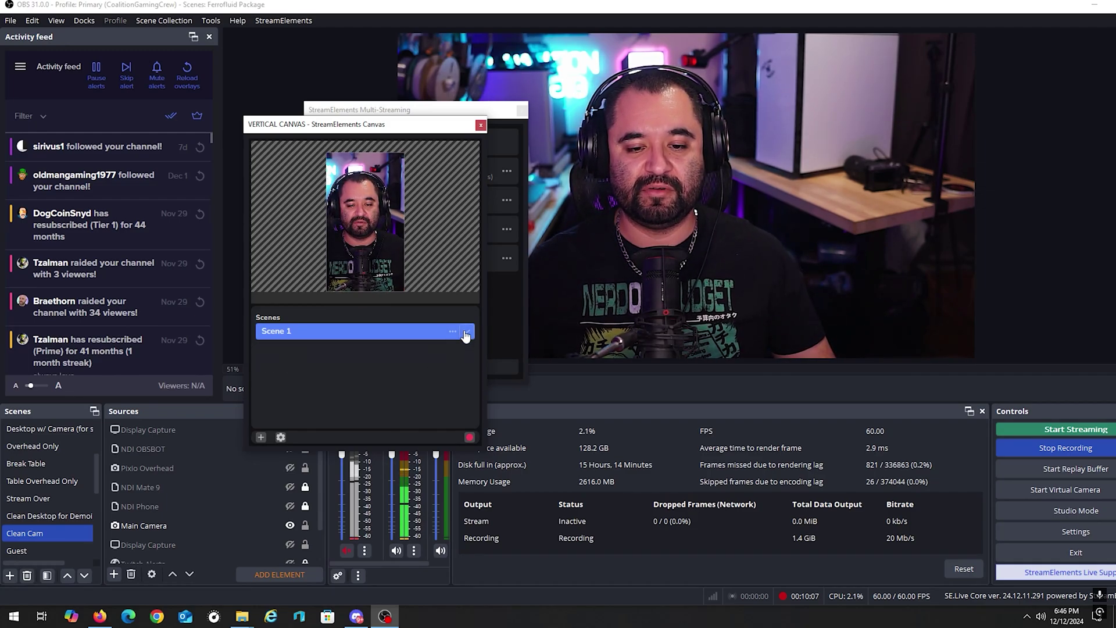
pyautogui.click(465, 334)
pyautogui.moveTo(501, 395)
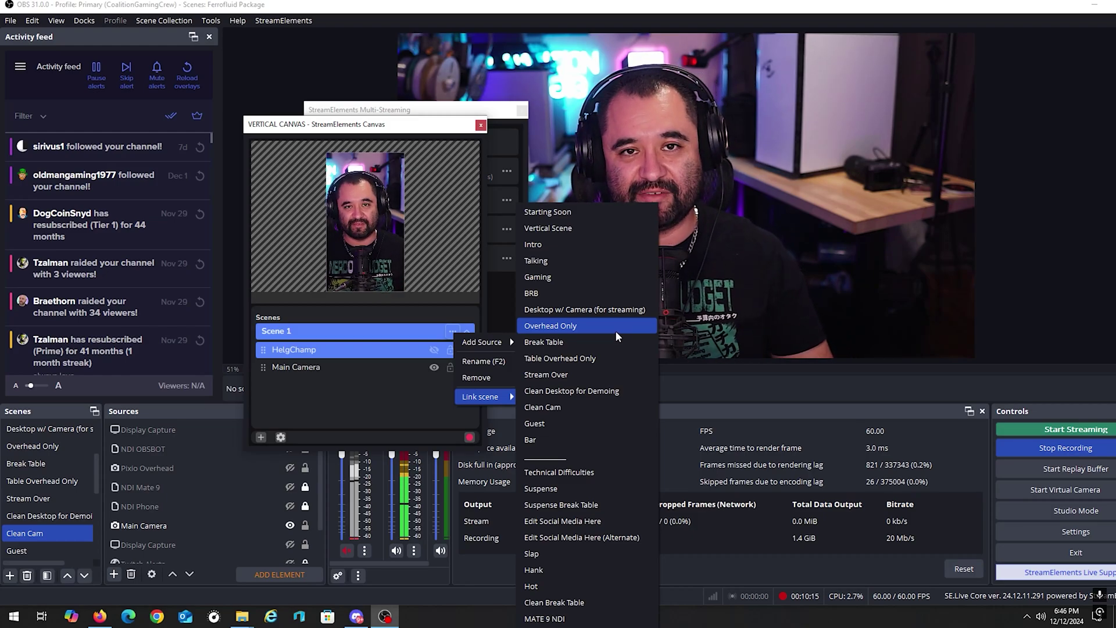
pyautogui.click(535, 260)
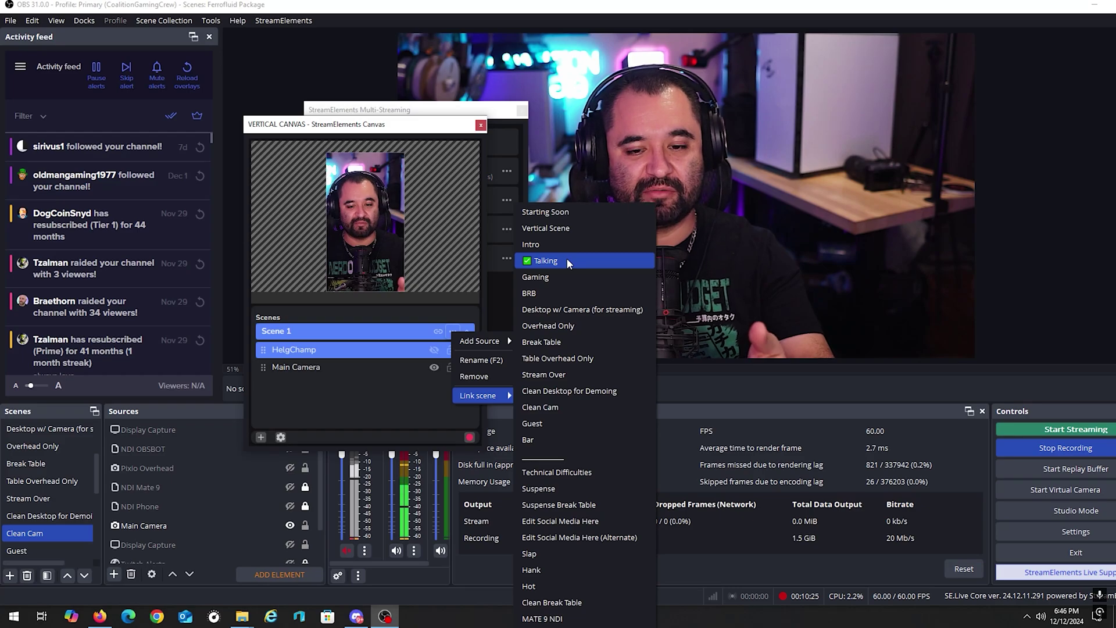
pyautogui.click(436, 113)
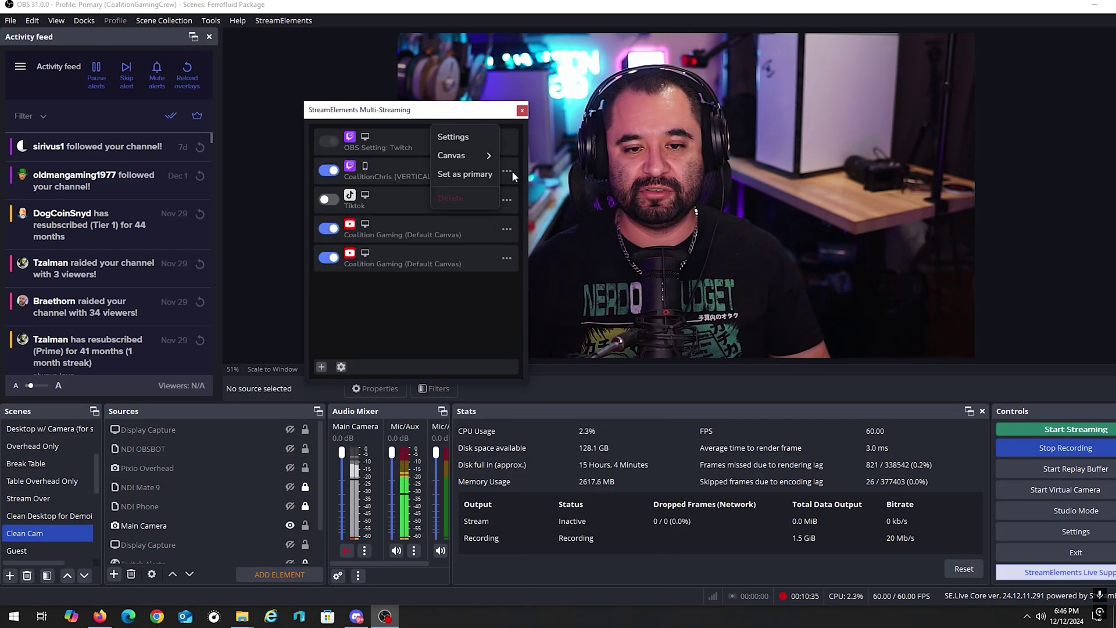
pyautogui.moveTo(491, 156)
pyautogui.click(381, 158)
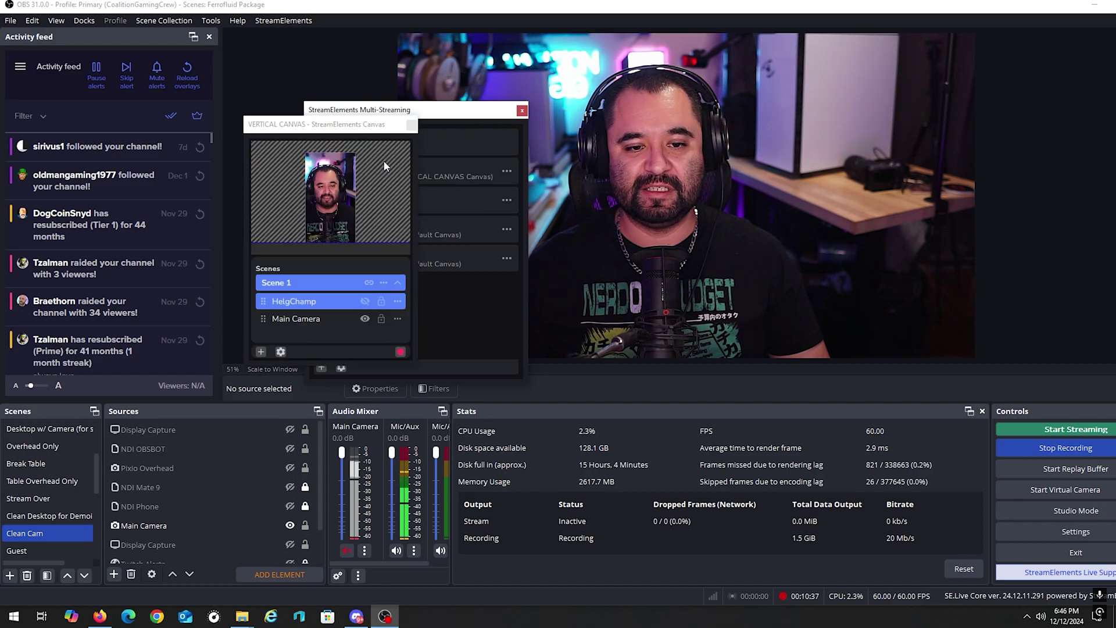
pyautogui.click(410, 126)
pyautogui.click(294, 21)
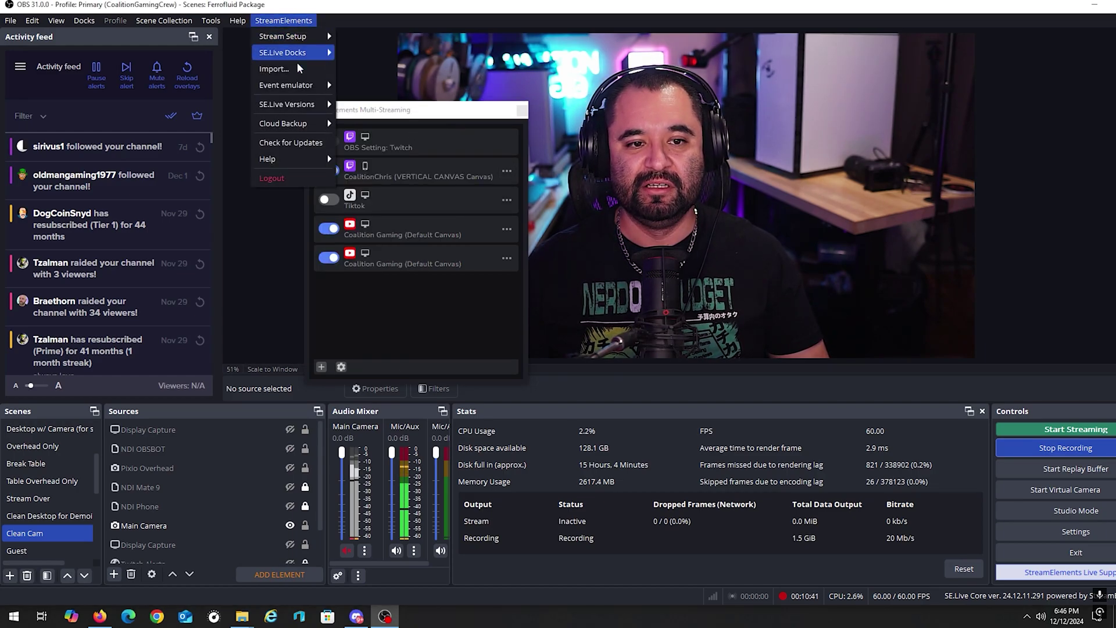
pyautogui.moveTo(310, 54)
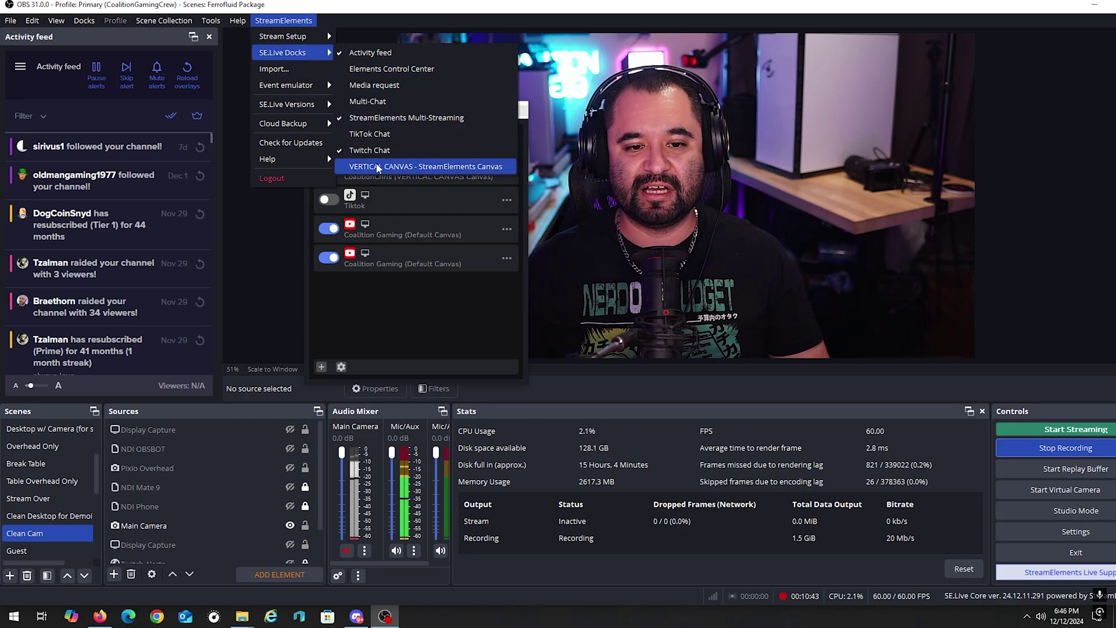
pyautogui.click(433, 167)
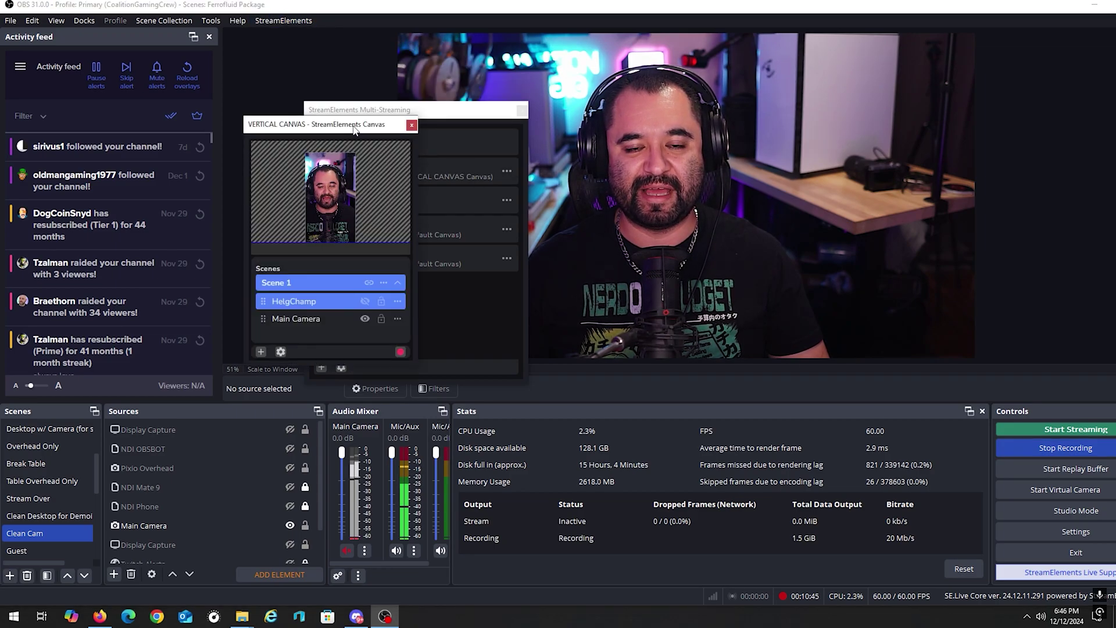
pyautogui.click(411, 125)
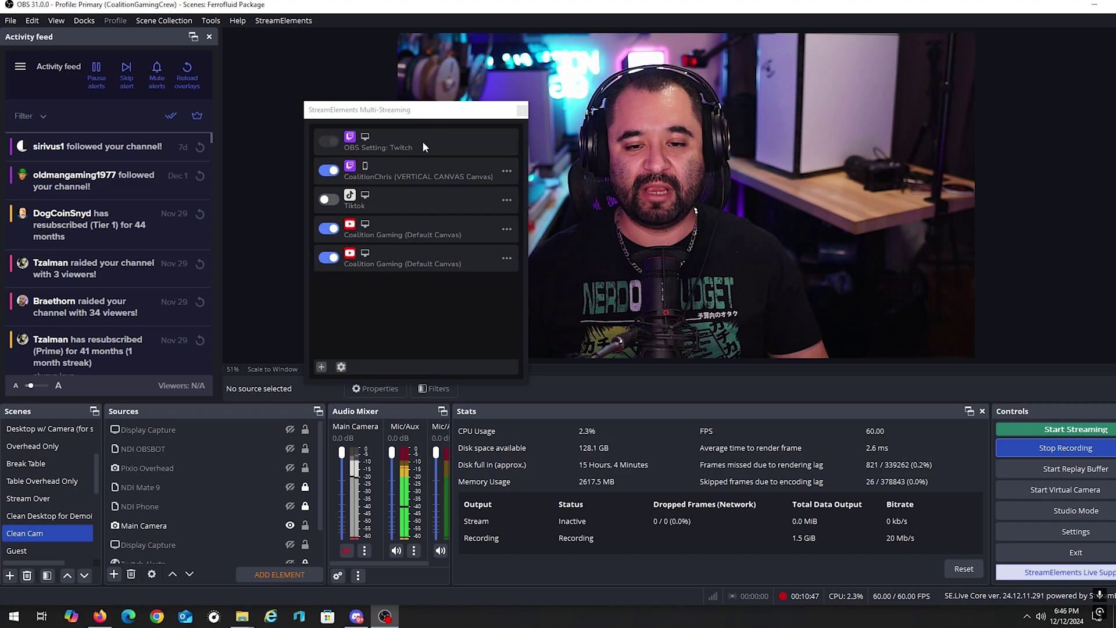
pyautogui.click(508, 173)
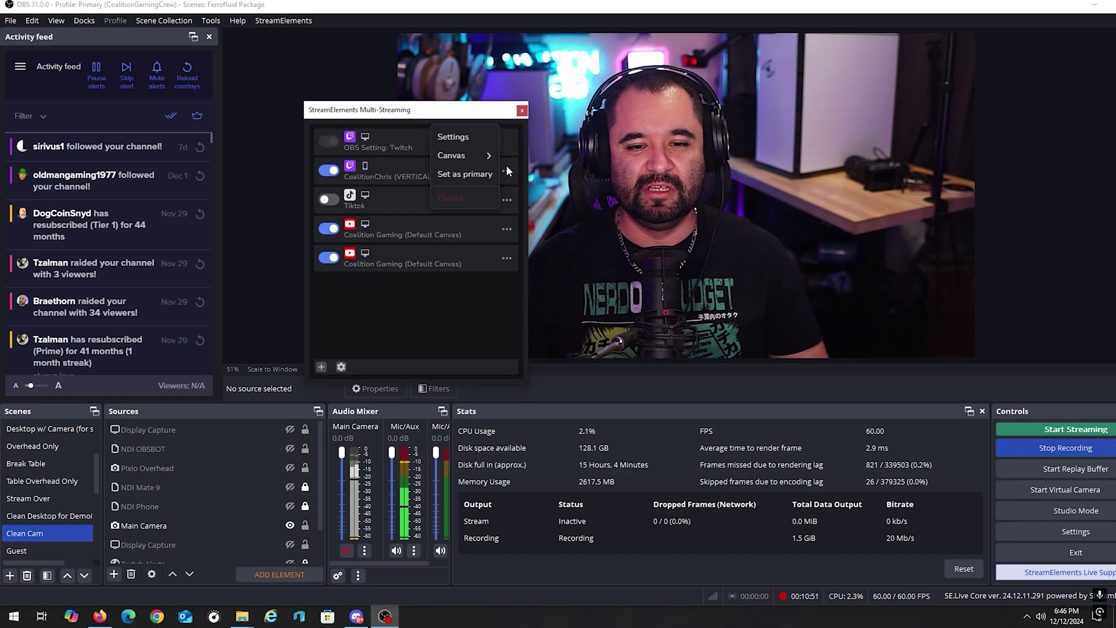
# Step: Begin a 1920x1080 canvas named 'TEST CANVAS', then cancel it
pyautogui.moveTo(483, 158)
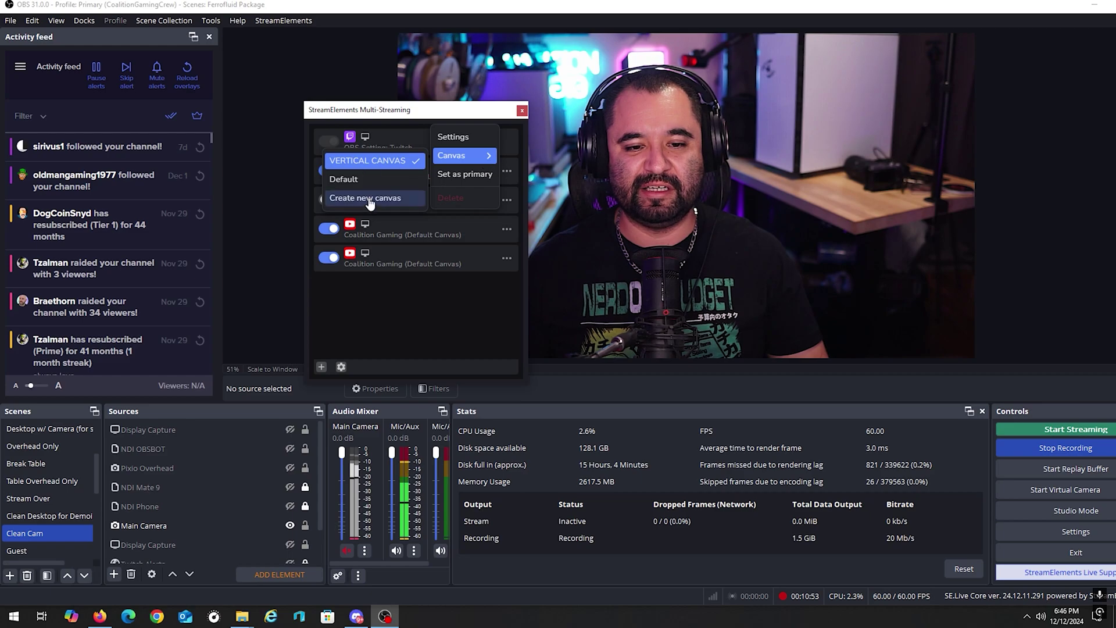
pyautogui.click(370, 199)
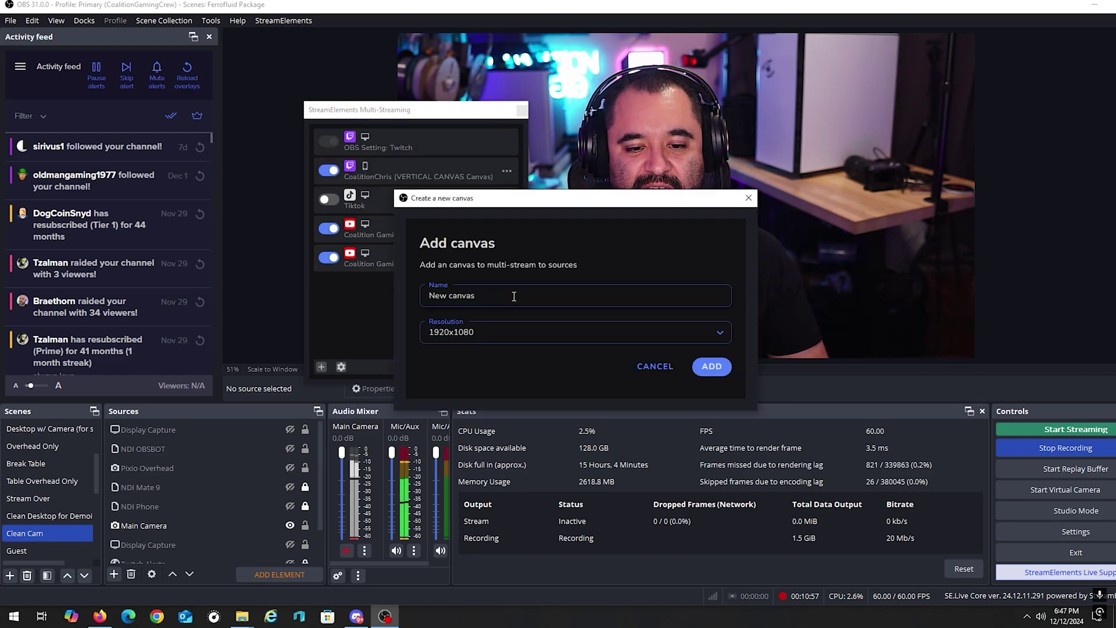
pyautogui.write('TEST CANVAS')
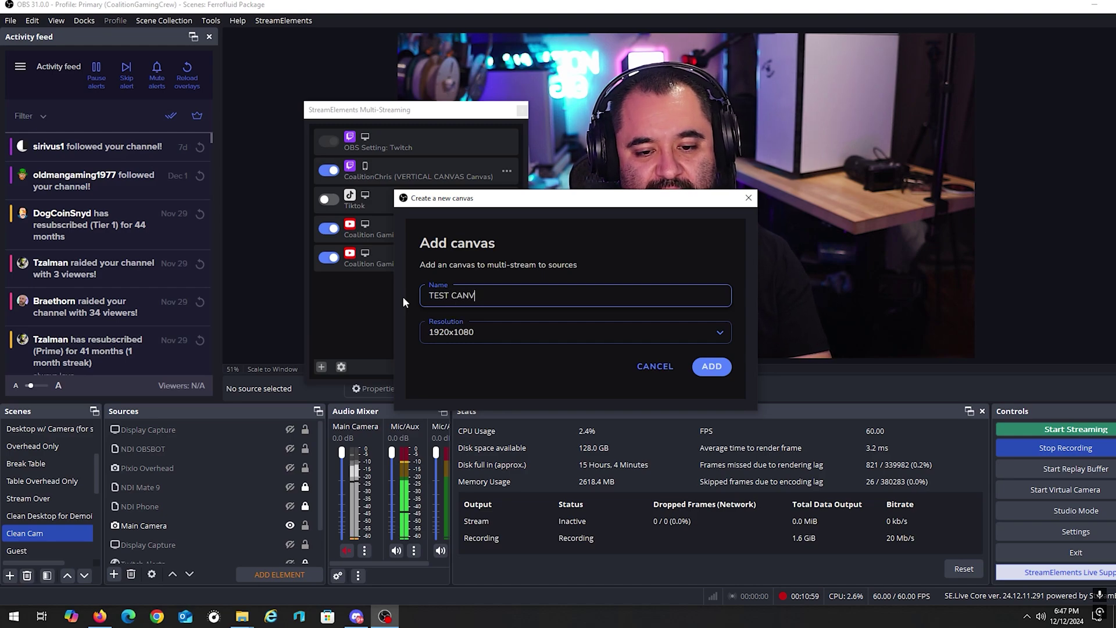
pyautogui.click(720, 332)
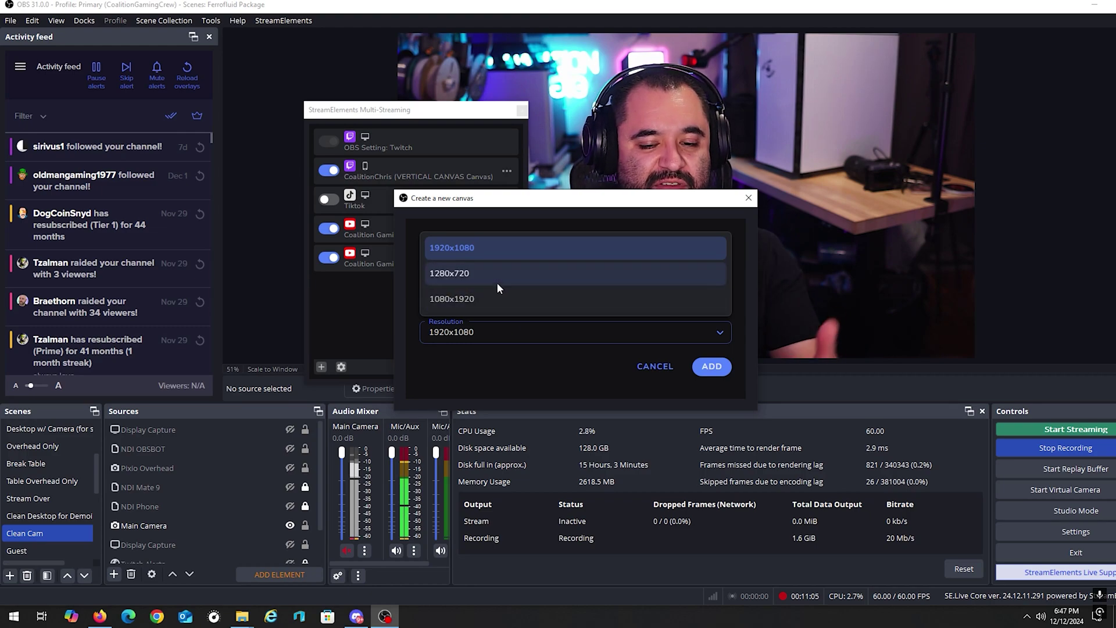
pyautogui.click(504, 330)
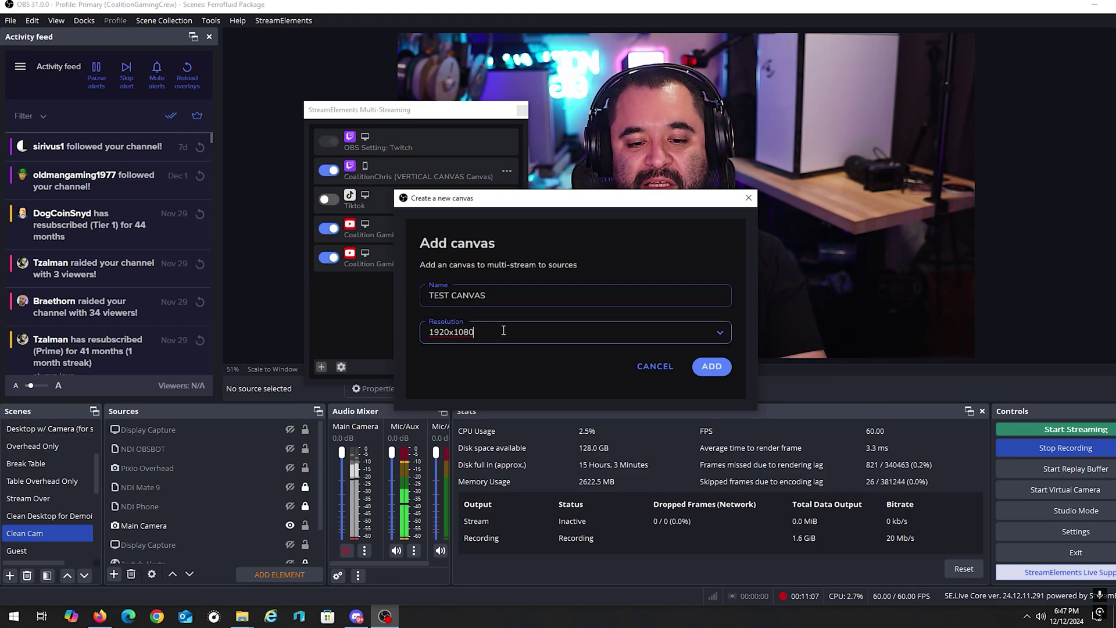
pyautogui.write('32423423412341235421341')
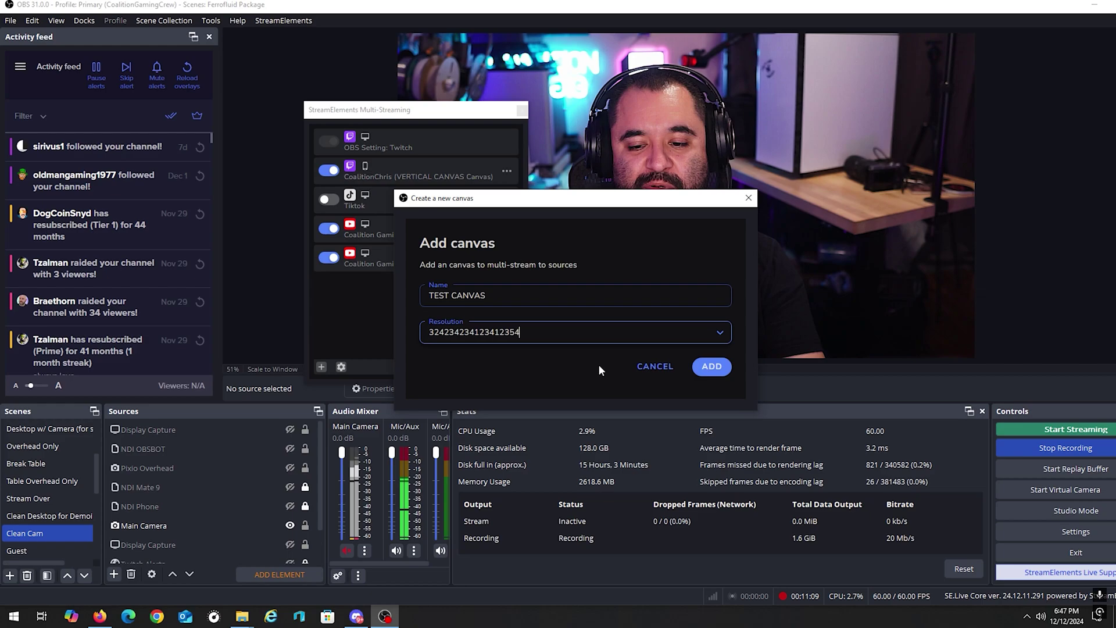
pyautogui.click(660, 367)
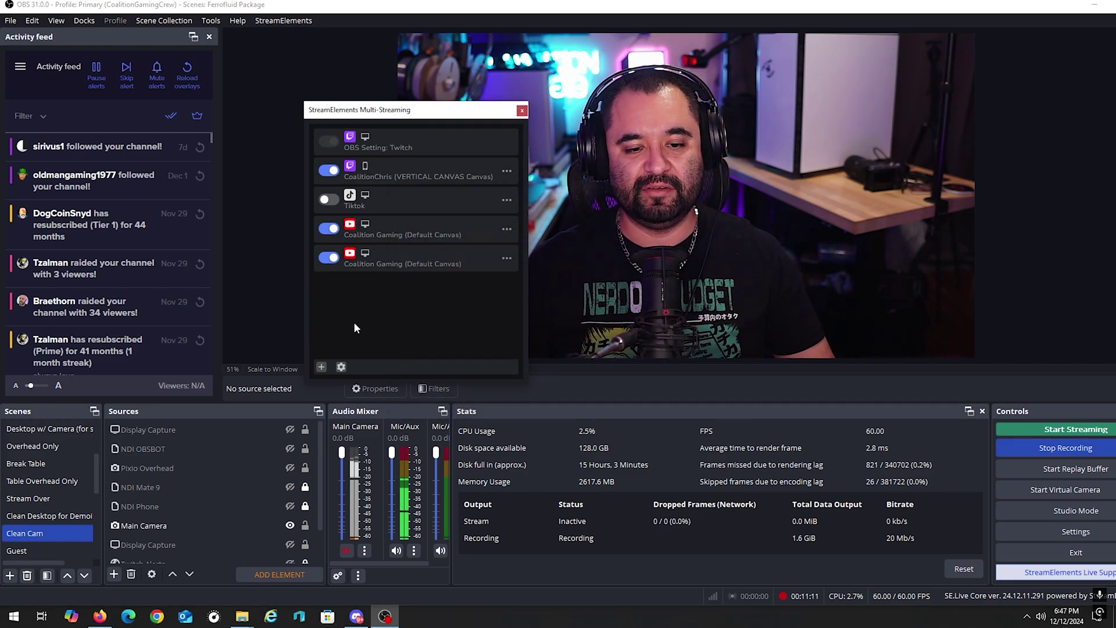
pyautogui.click(322, 366)
# Step: Create the 1920x1080 TEST canvas for Twitch and enlarge its window in the upper left
pyautogui.click(506, 170)
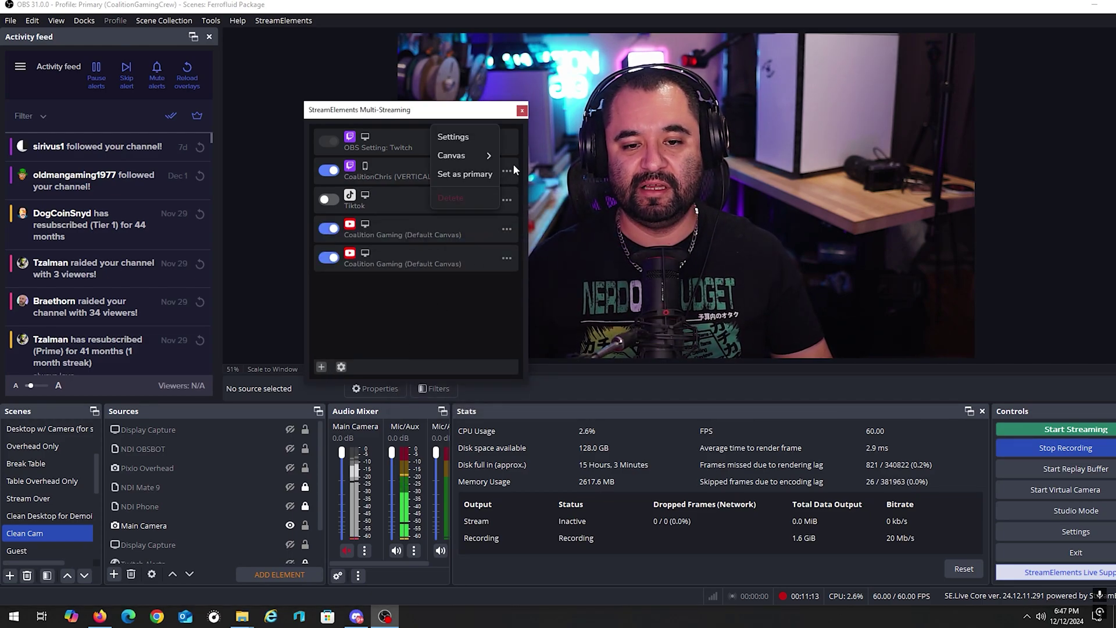
pyautogui.moveTo(469, 158)
pyautogui.click(365, 198)
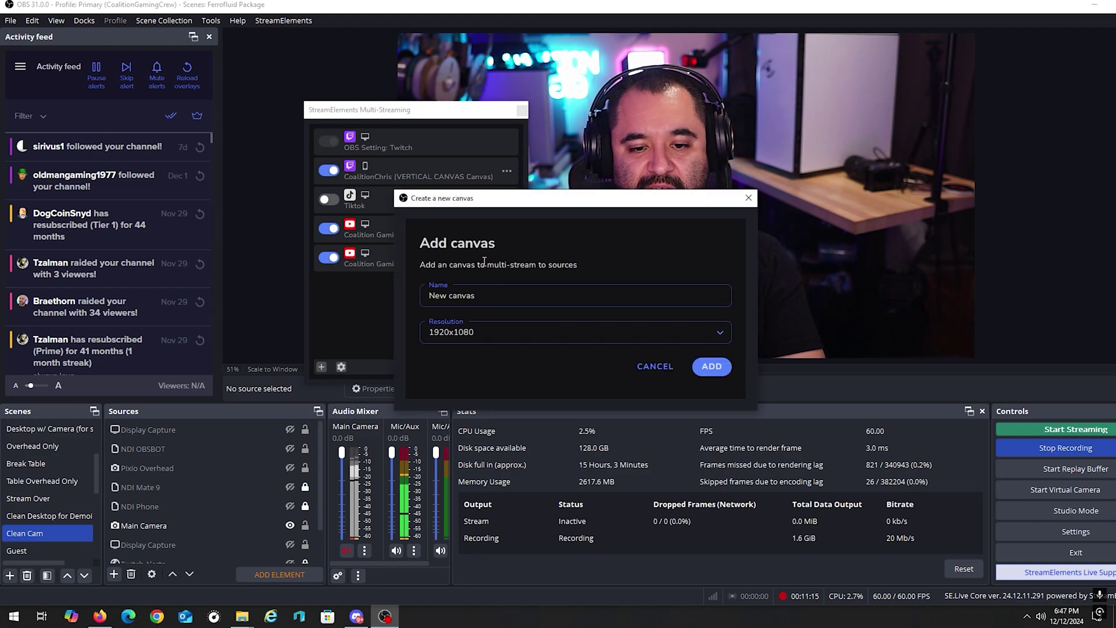
pyautogui.click(698, 366)
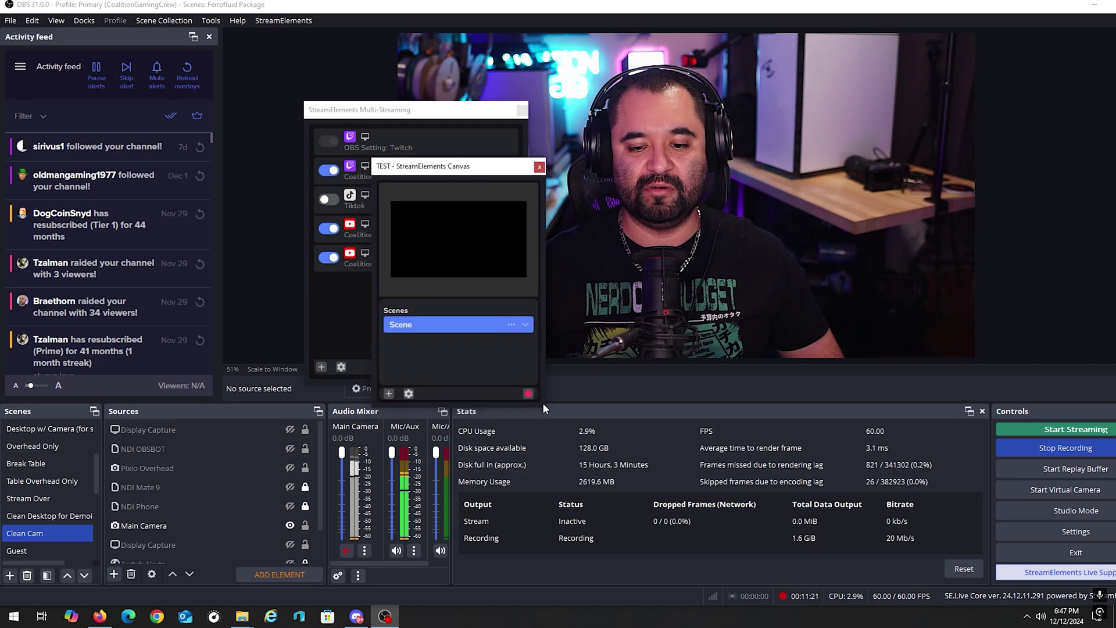
pyautogui.moveTo(544, 410); pyautogui.dragTo(770, 582)
pyautogui.moveTo(609, 170); pyautogui.dragTo(424, 76)
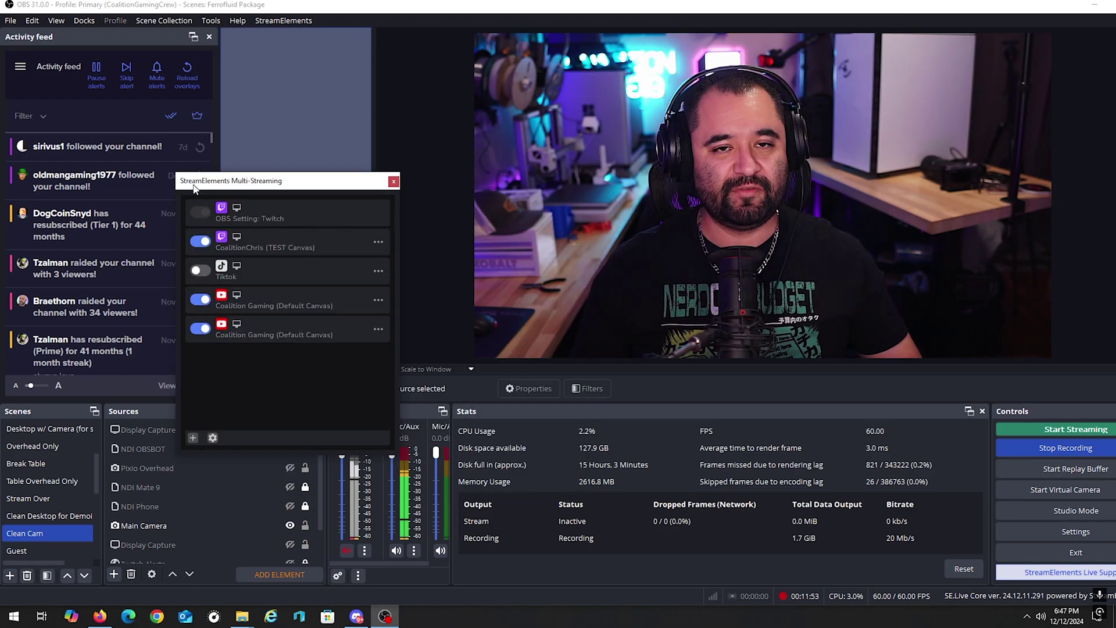
# Step: Dock Multi-Streaming beside the Activity feed, switch off the Twitch output, and move the settings window
pyautogui.doubleClick(194, 183)
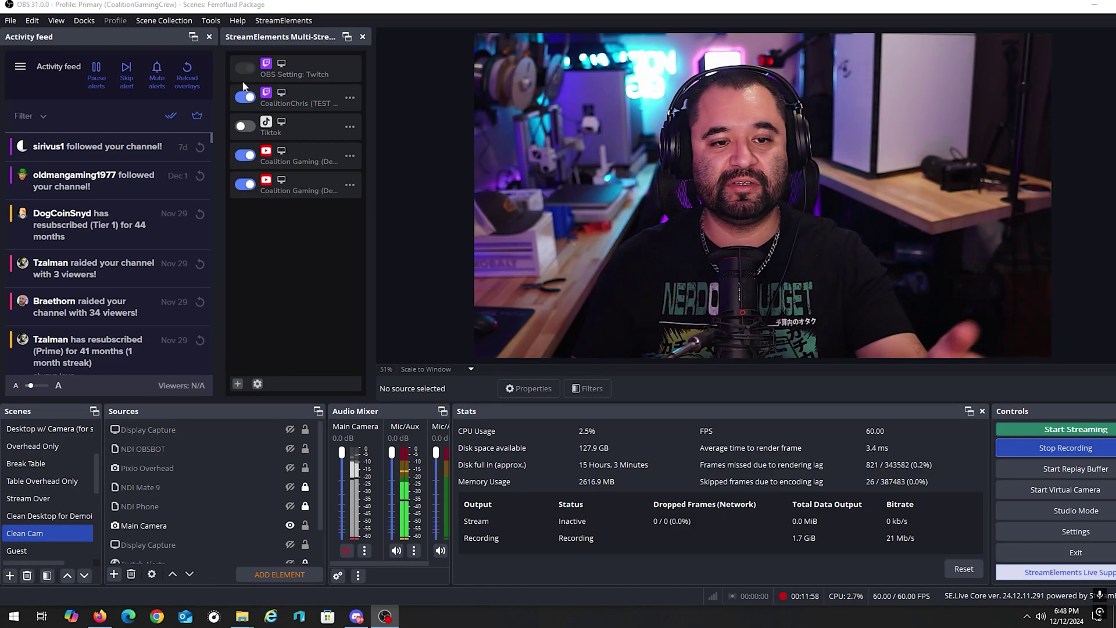
pyautogui.click(245, 98)
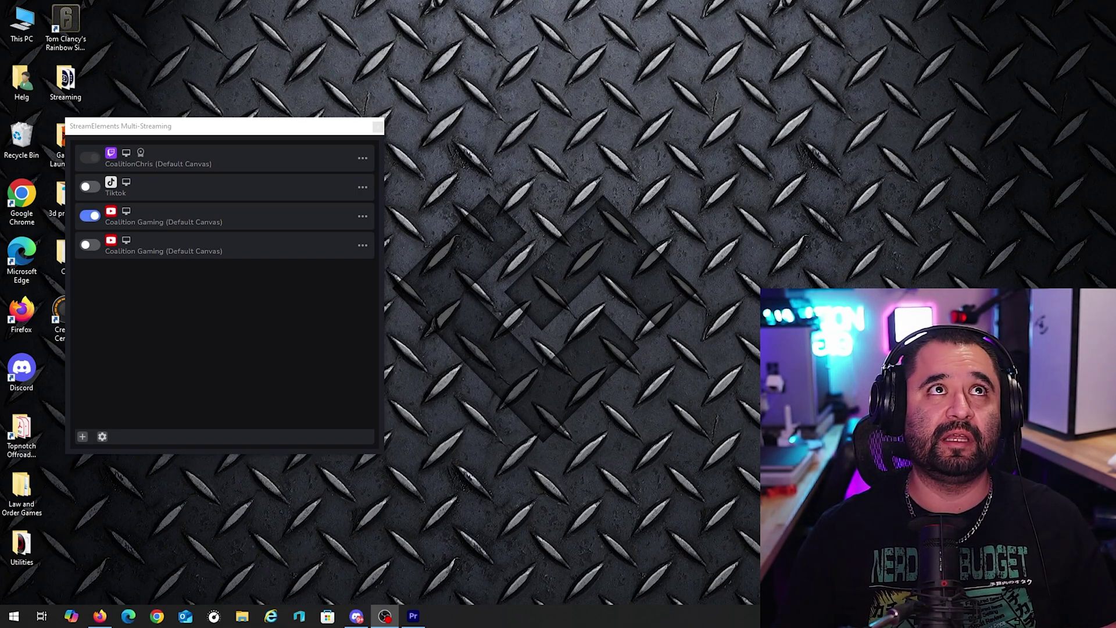
pyautogui.moveTo(578, 69); pyautogui.dragTo(633, 73)
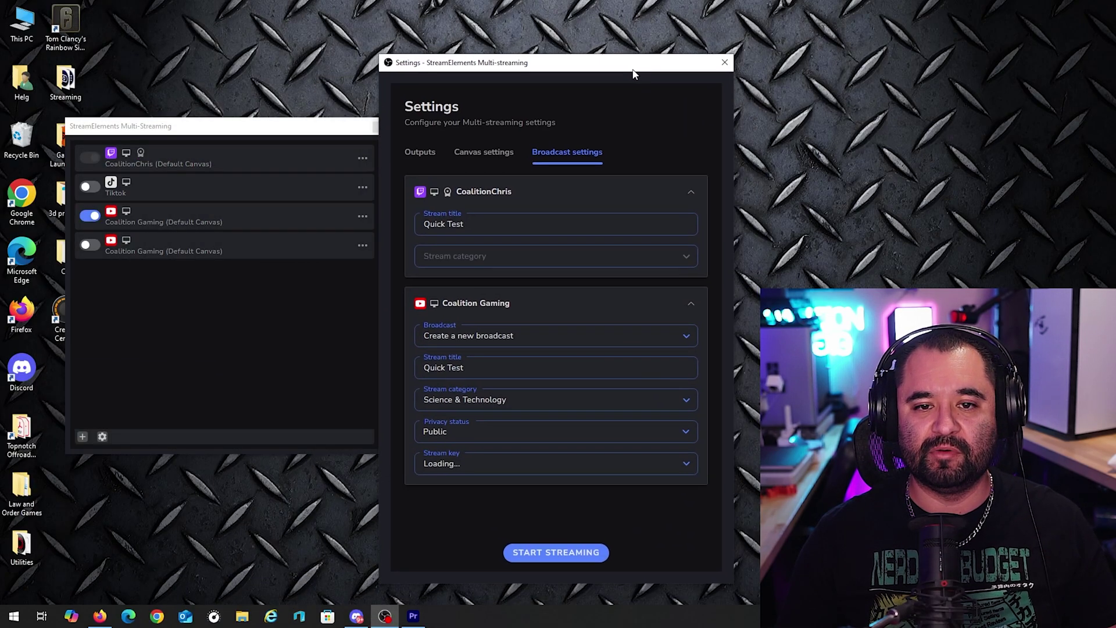